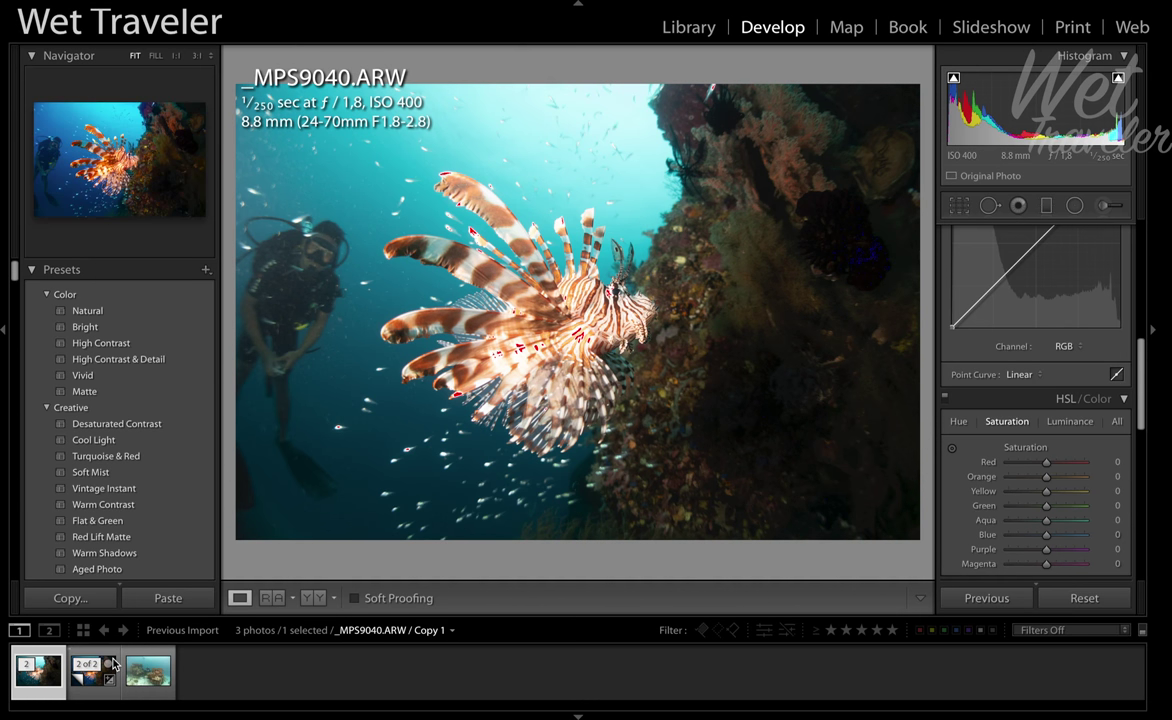
Select the lionfish photo together with its virtual copy and put both in a side-by-side comparison
key("F7")
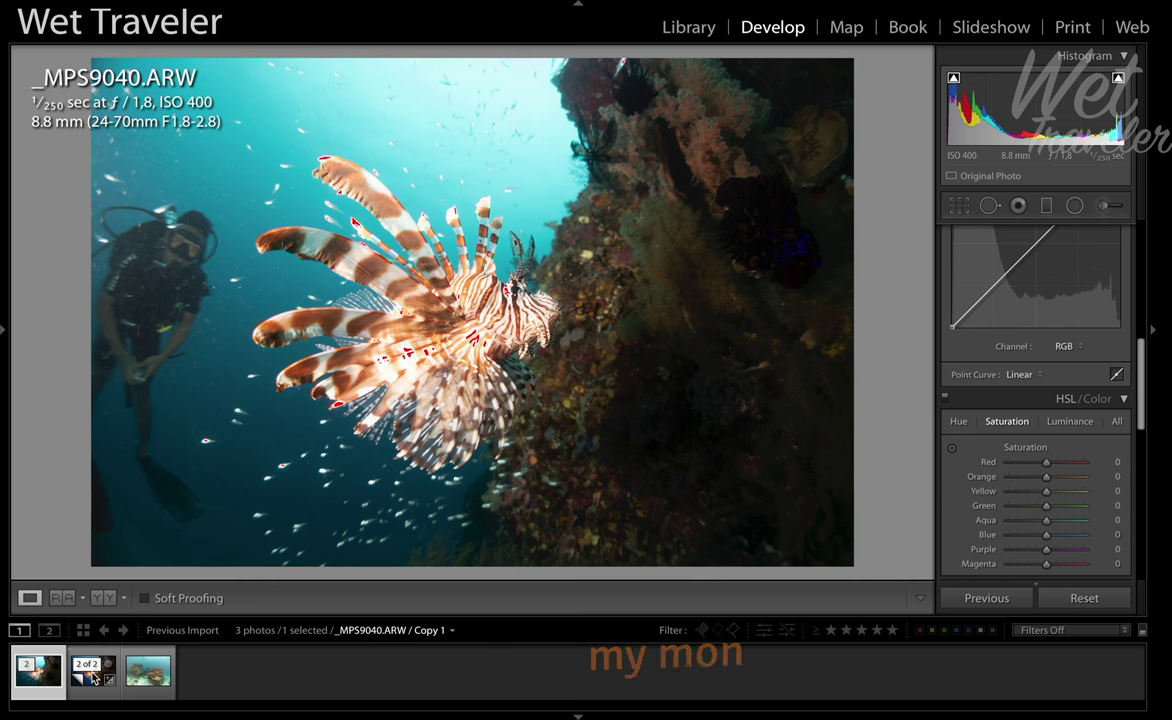
left_click(92, 678, "ctrl")
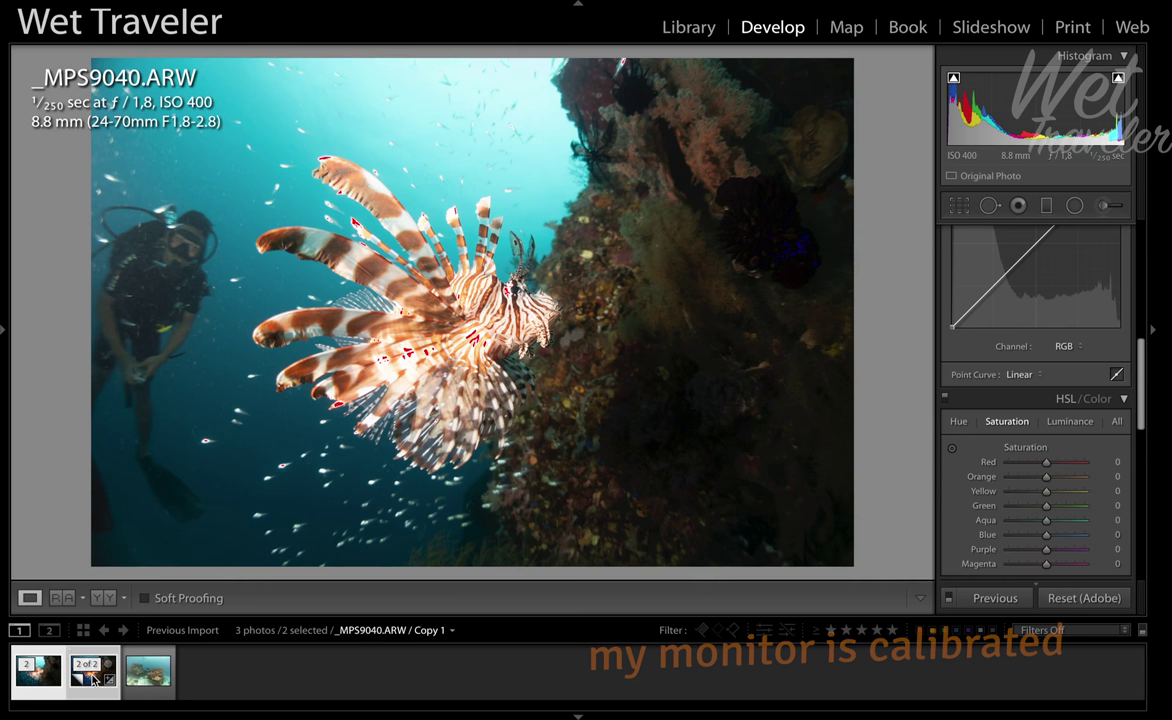
right_click(92, 680)
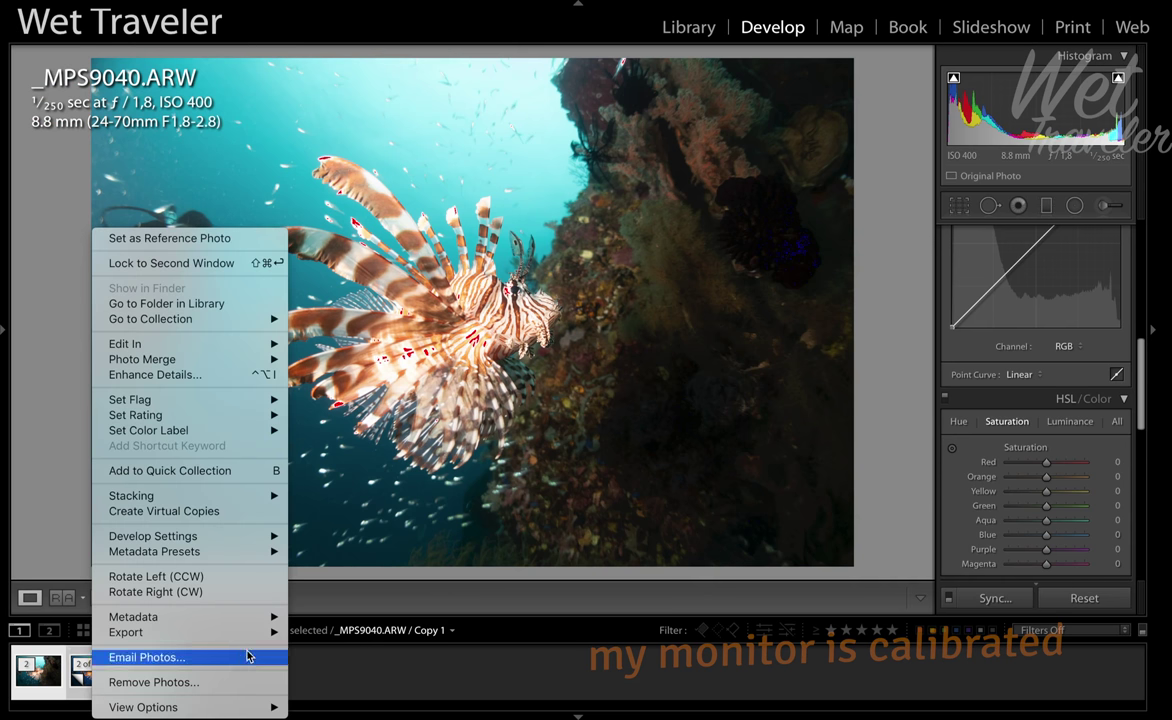
left_click(237, 517)
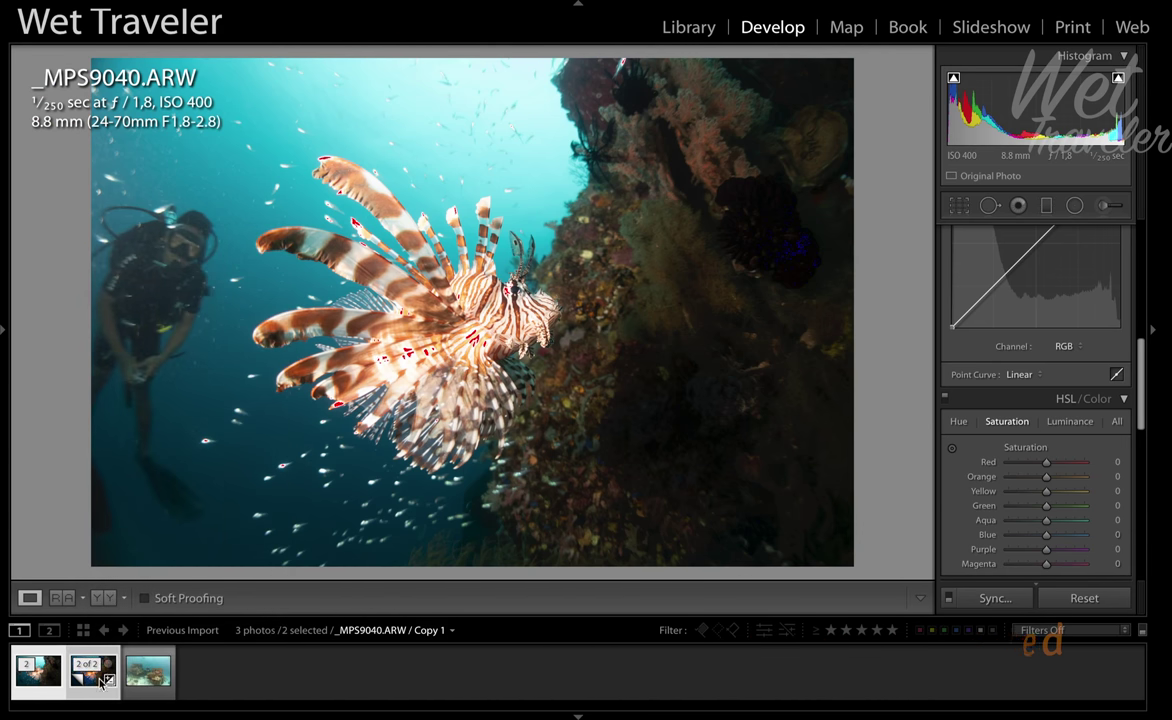
key("c")
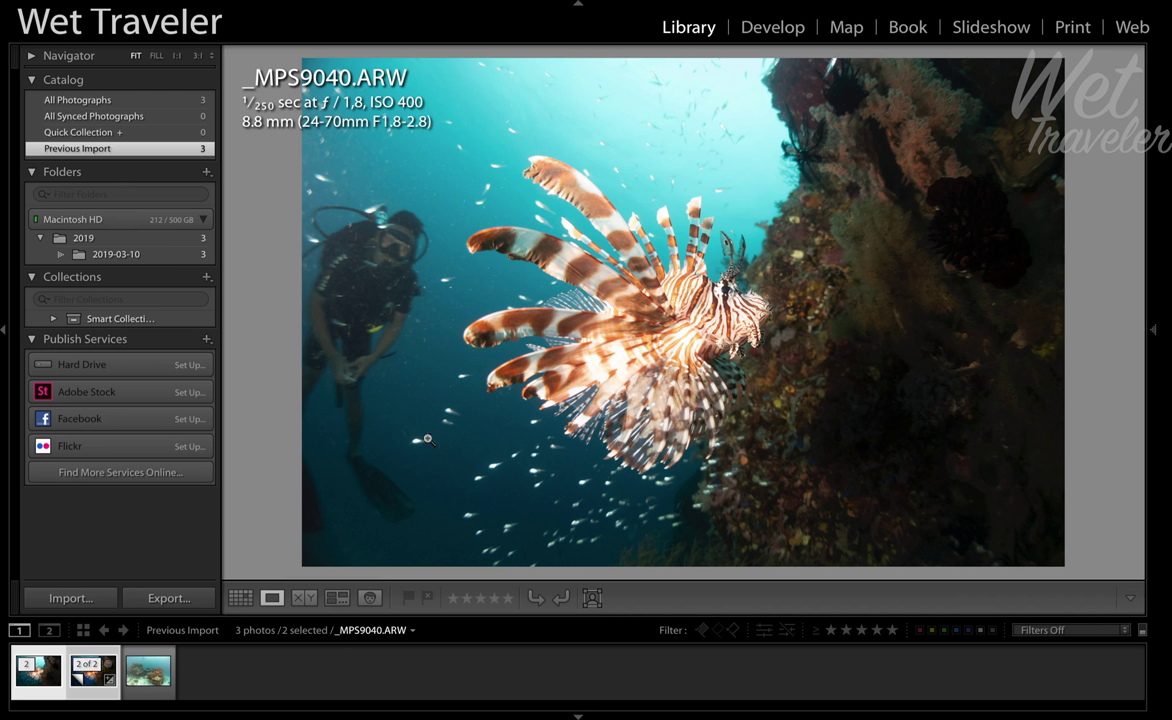
Reopen the original lionfish photo in Develop and toggle the shadow and highlight clipping warnings off and back on
left_click(768, 28)
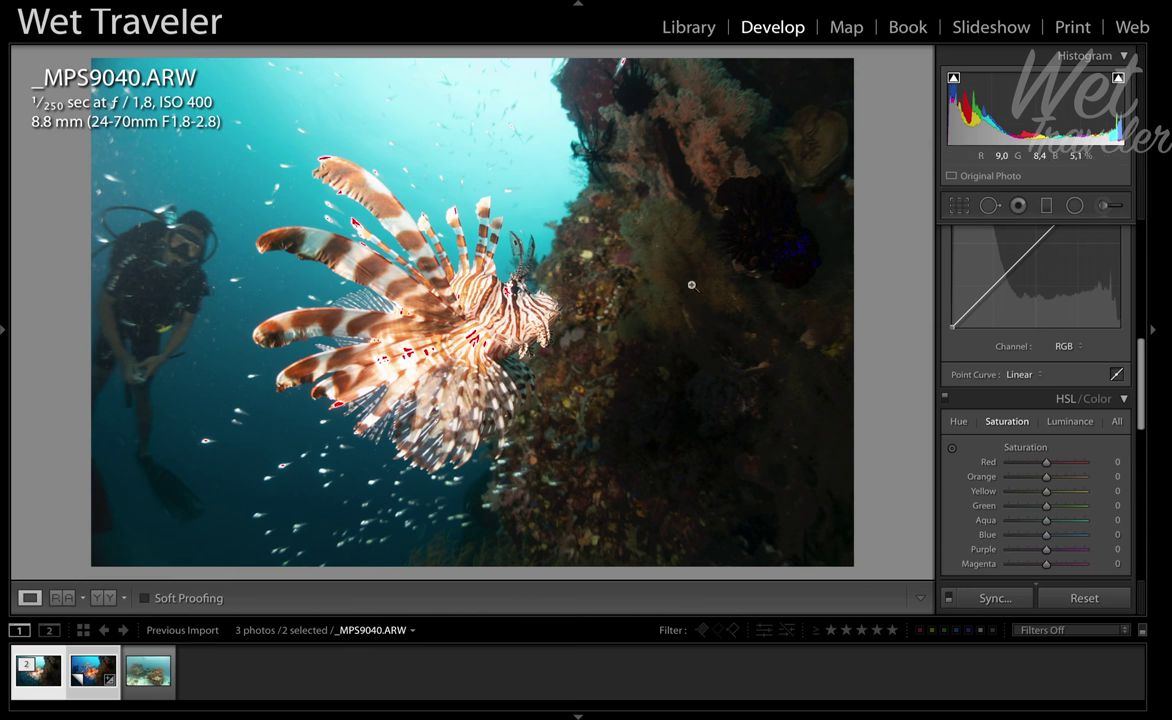
scroll(1035, 290, "up", 5)
left_click(954, 80)
left_click(1118, 78)
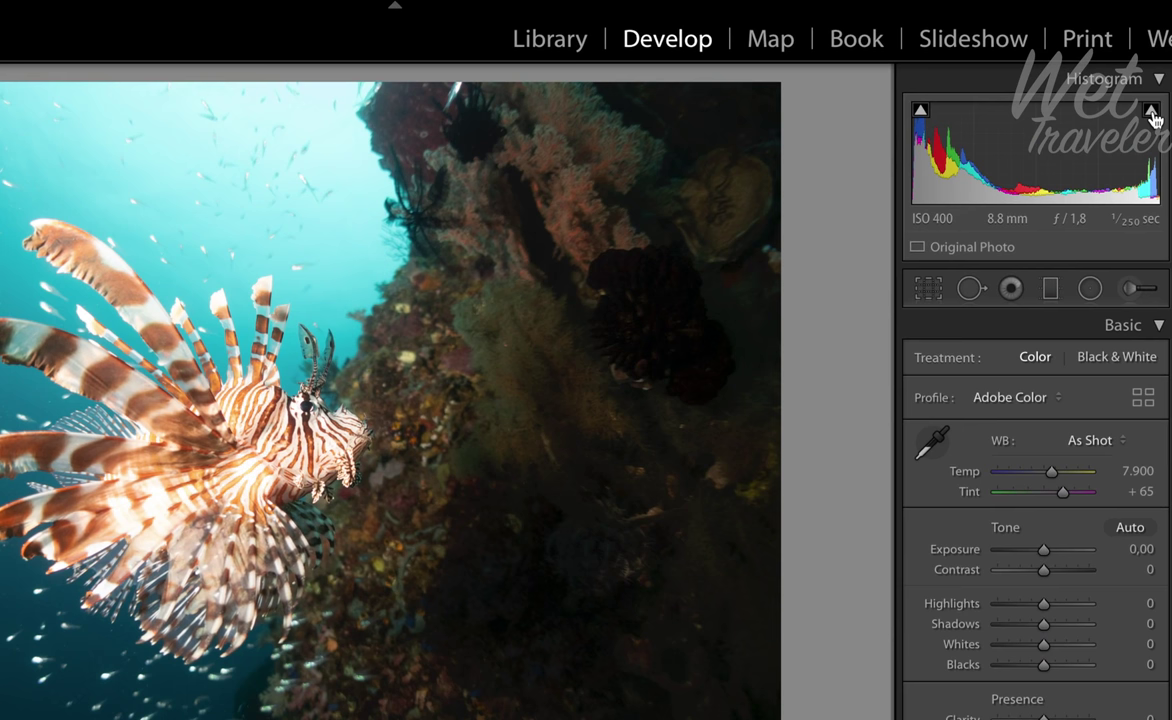
left_click(1151, 112)
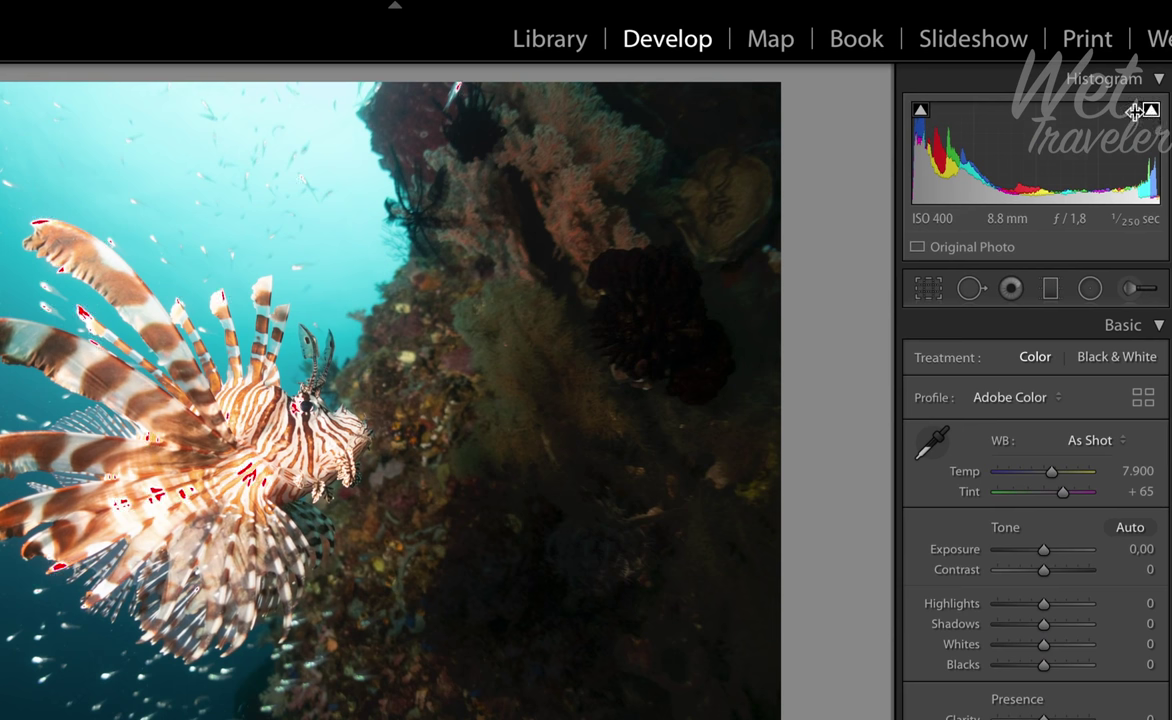
left_click(920, 111)
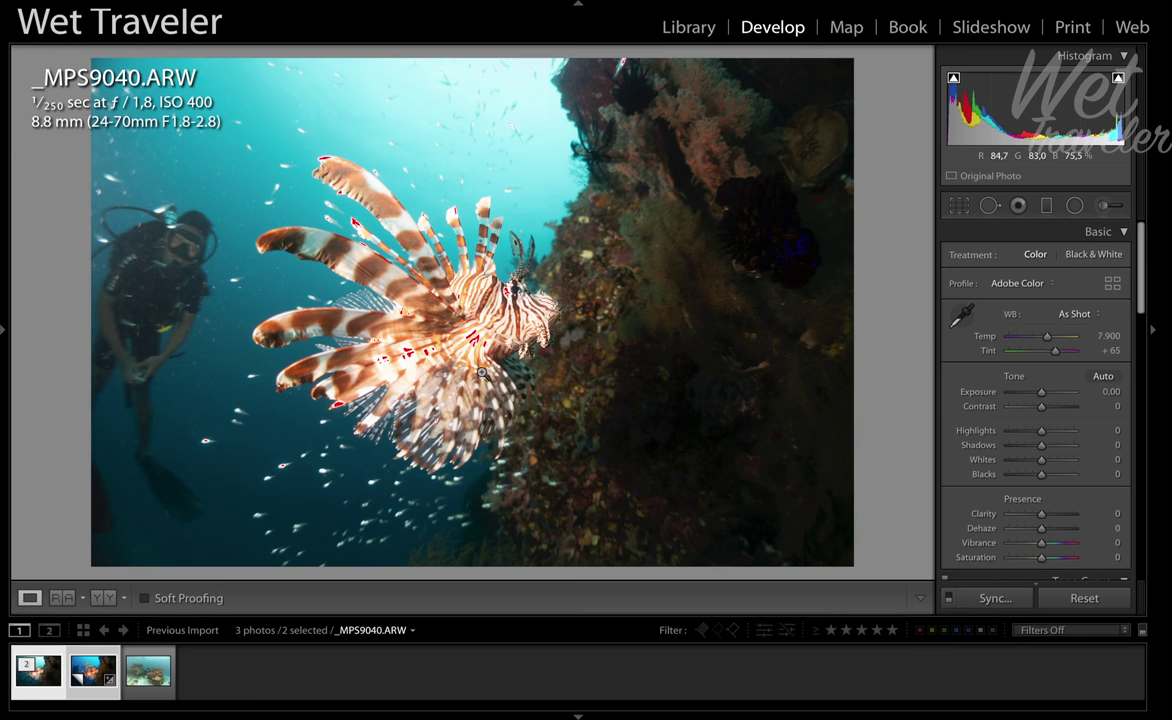
Lower Highlights to -80 and set a custom white balance with Temp 6,553 and Tint +89 on the lionfish photo
left_click_drag(1041, 430, 1014, 435)
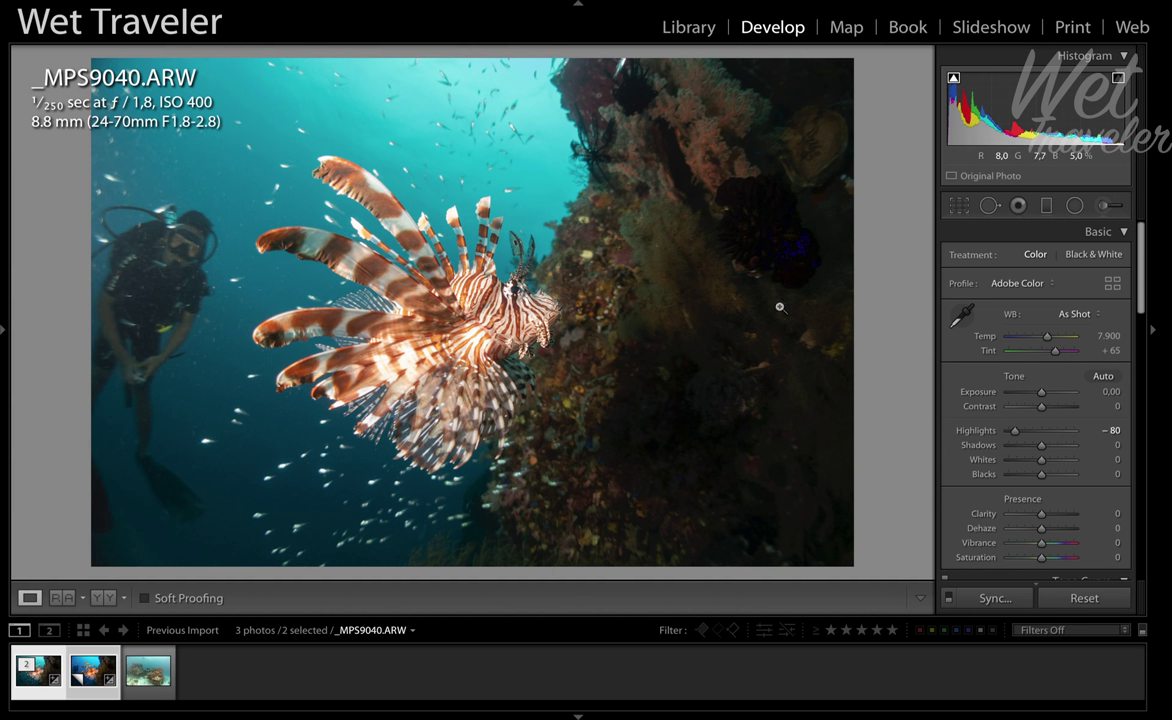
left_click(1047, 341)
mouse_move(1047, 341)
left_mouse_down()
mouse_move(1064, 357)
mouse_move(1040, 340)
left_mouse_up()
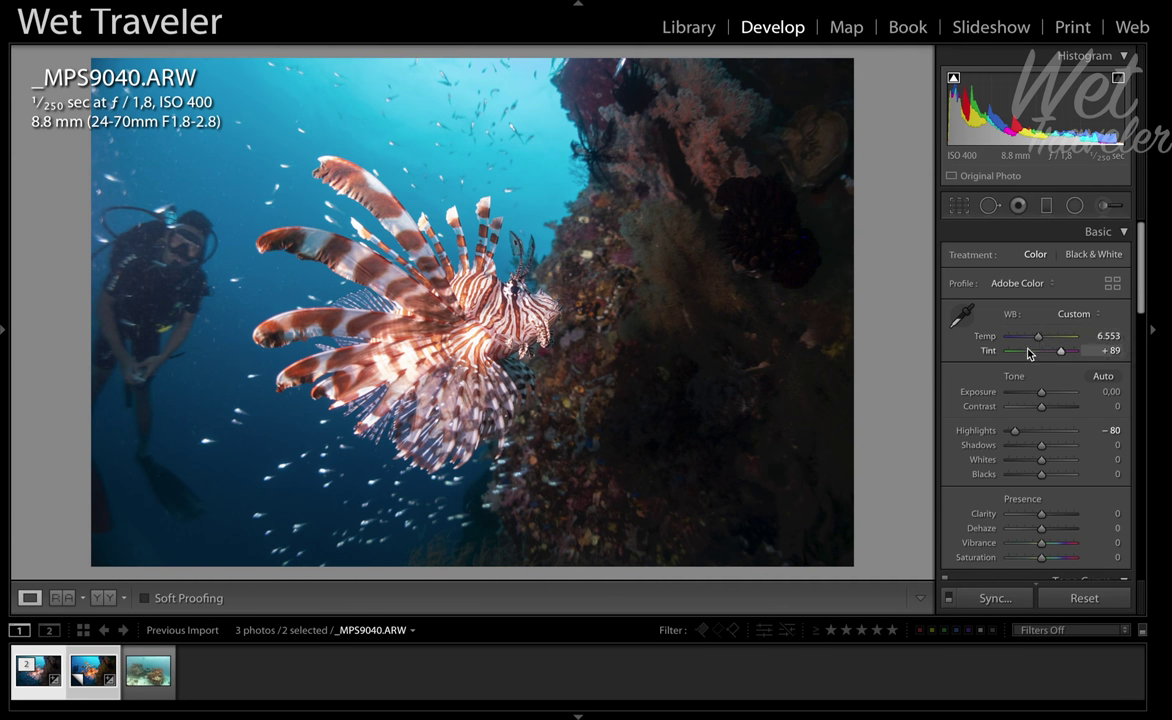
Set the lionfish photo's presence values to Vibrance +12, Saturation +17, Clarity +18 and Dehaze +11
scroll(1016, 441, "down", 2)
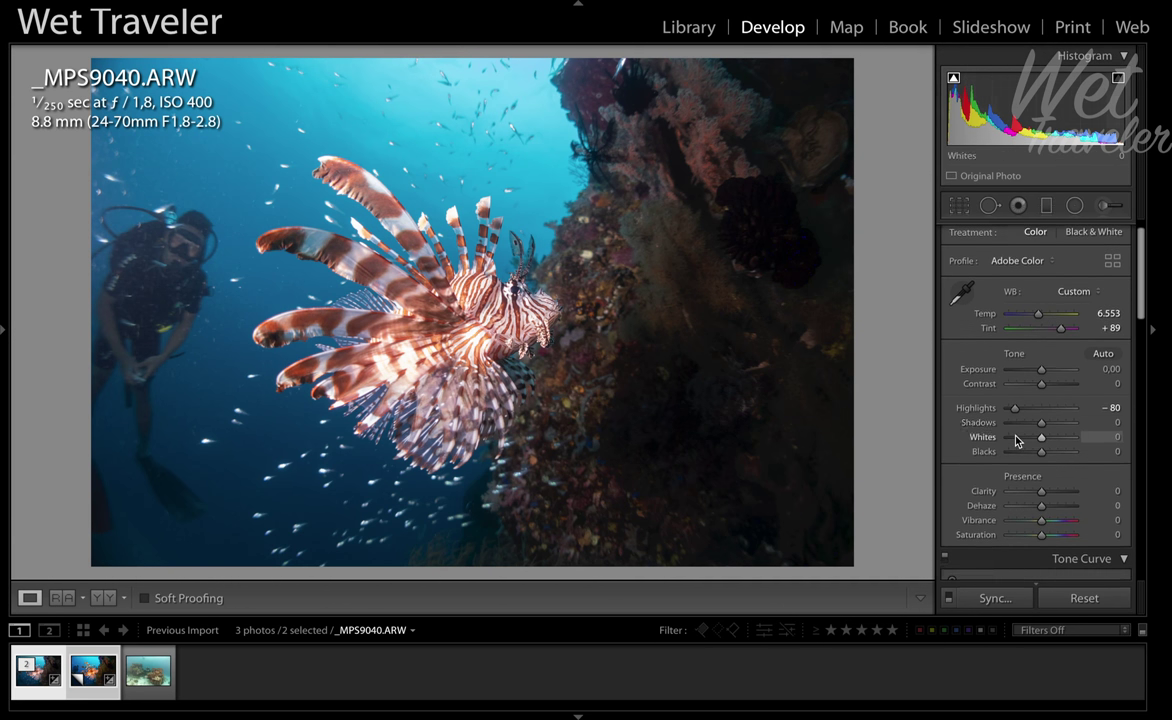
scroll(1016, 441, "down", 1)
left_click_drag(1043, 510, 1047, 525)
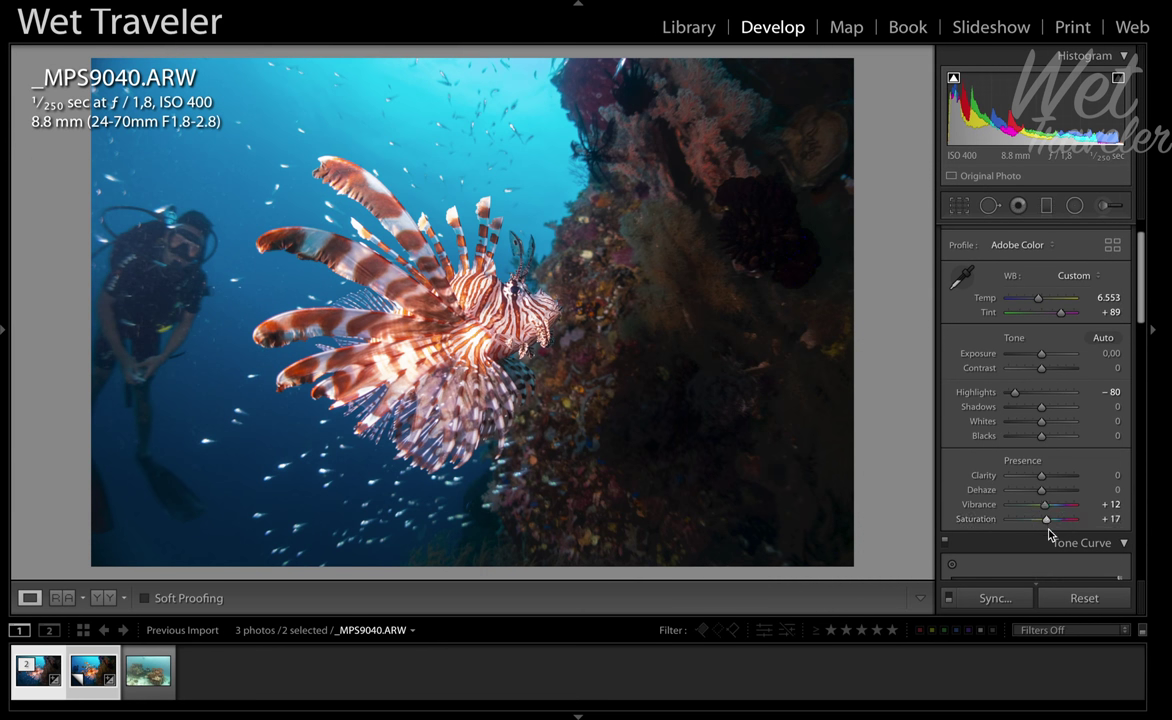
left_click_drag(1041, 477, 1043, 492)
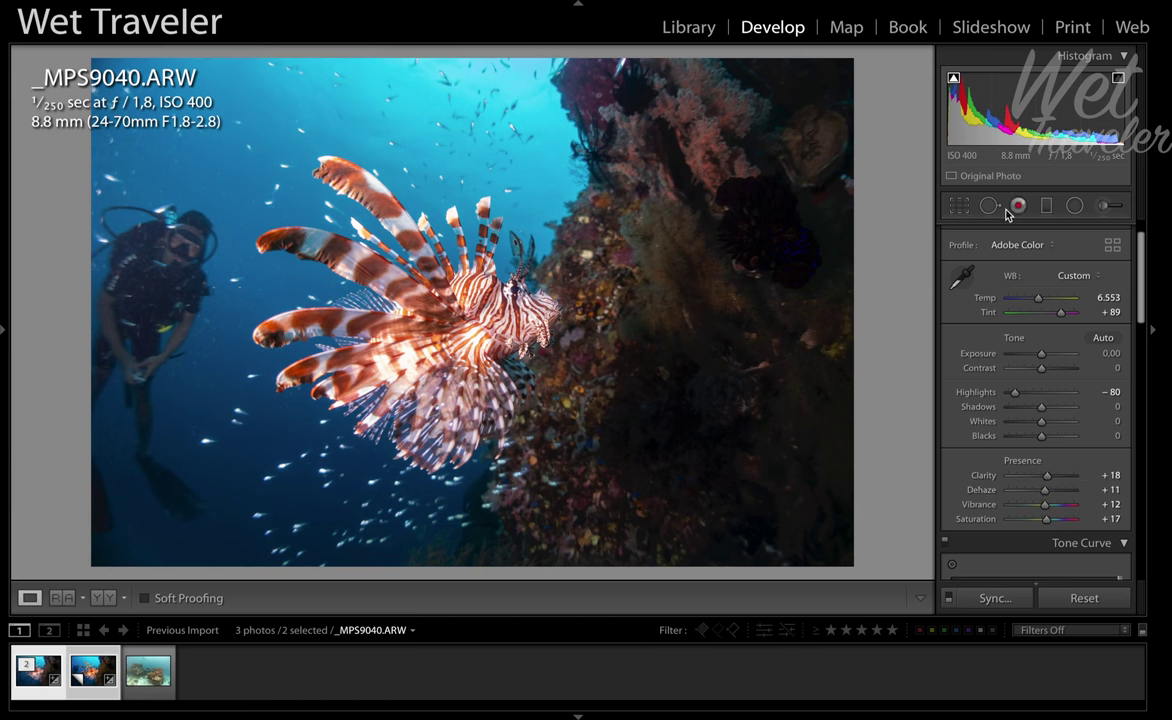
Crop the photo at its original aspect ratio tightly around the lionfish and reef, cutting out the diver
left_click(959, 205)
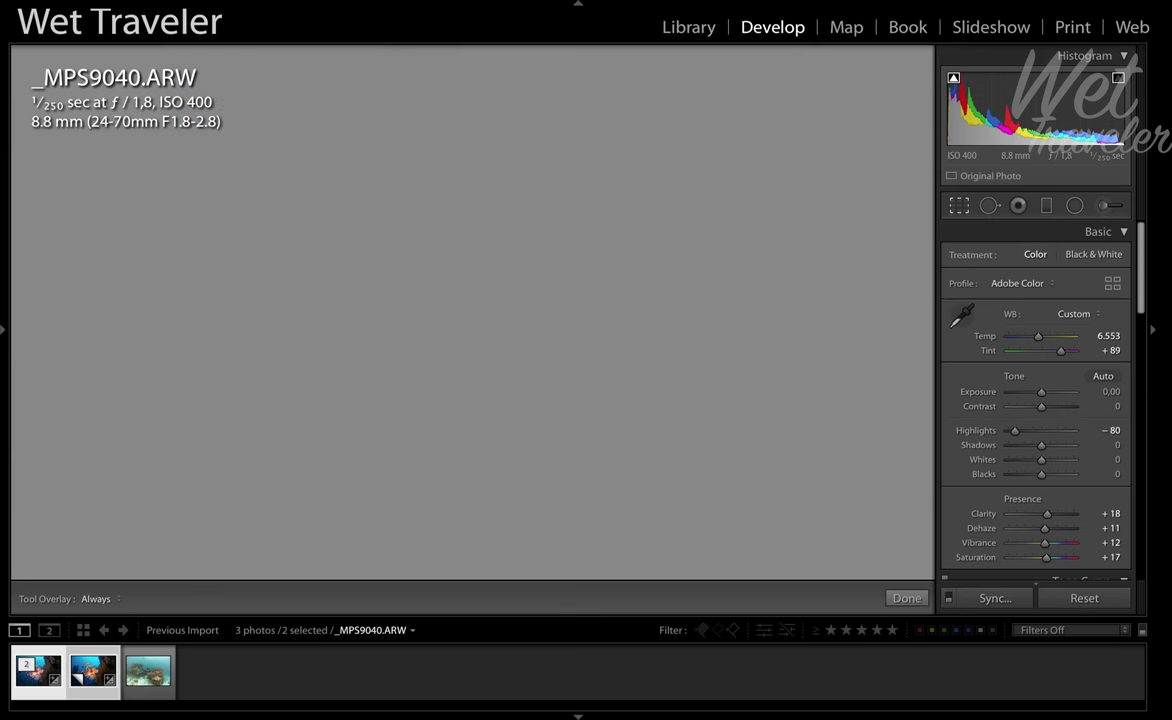
left_click_drag(92, 57, 168, 104)
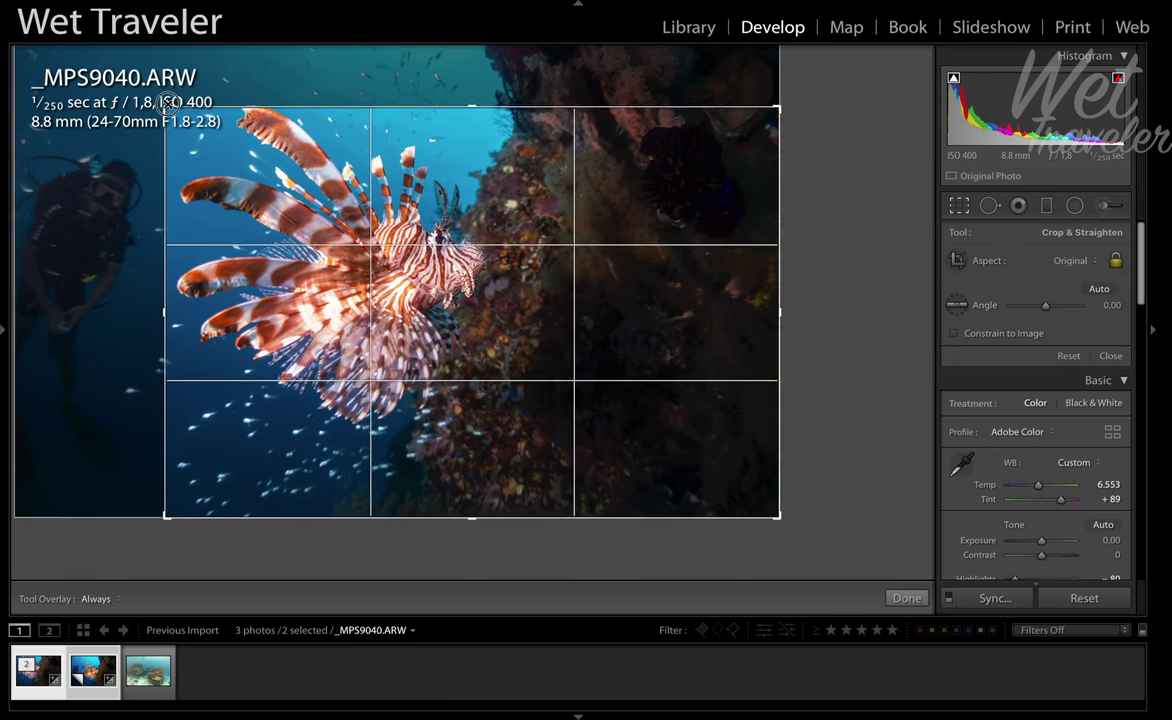
left_click_drag(575, 309, 527, 369)
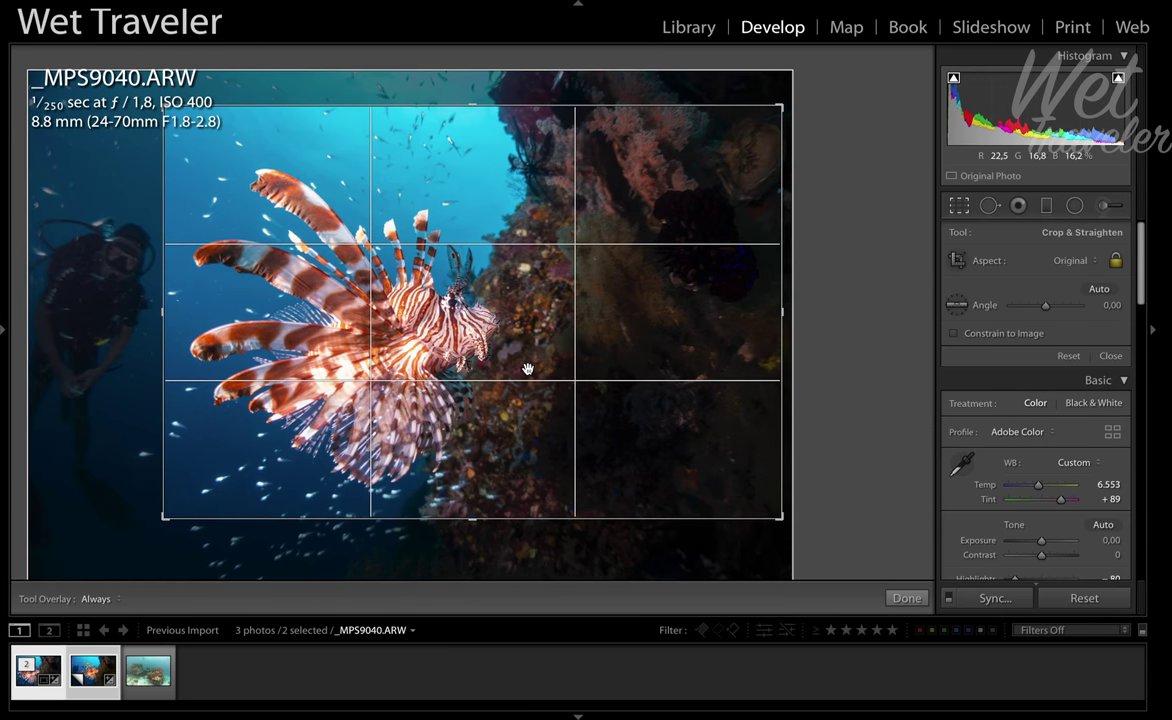
key("Return")
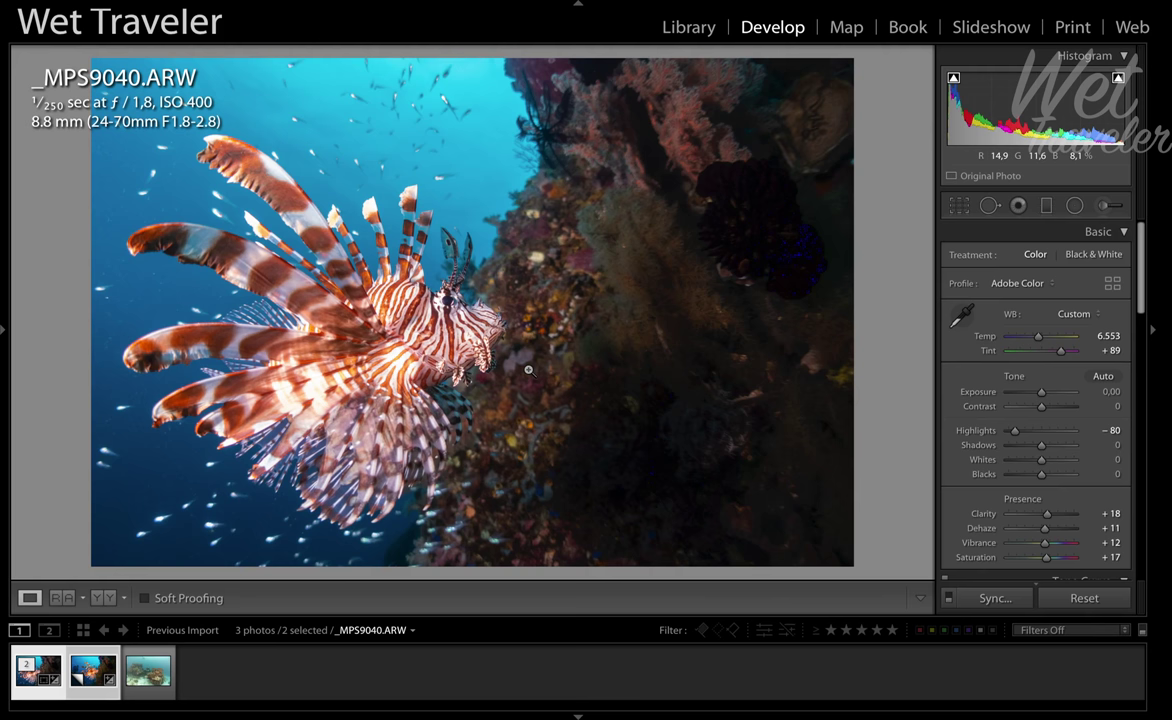
Check the edited lionfish photo against its before state, and compare it side by side with Copy 1 with the side panels hidden
key("backslash")
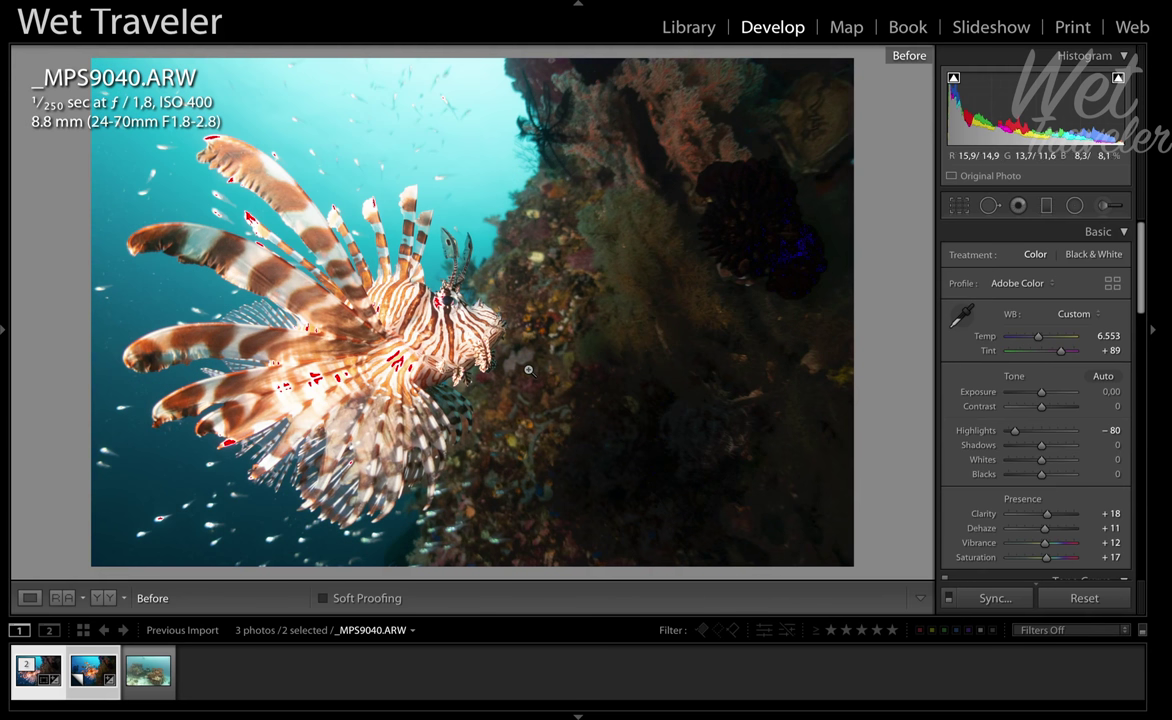
key("backslash")
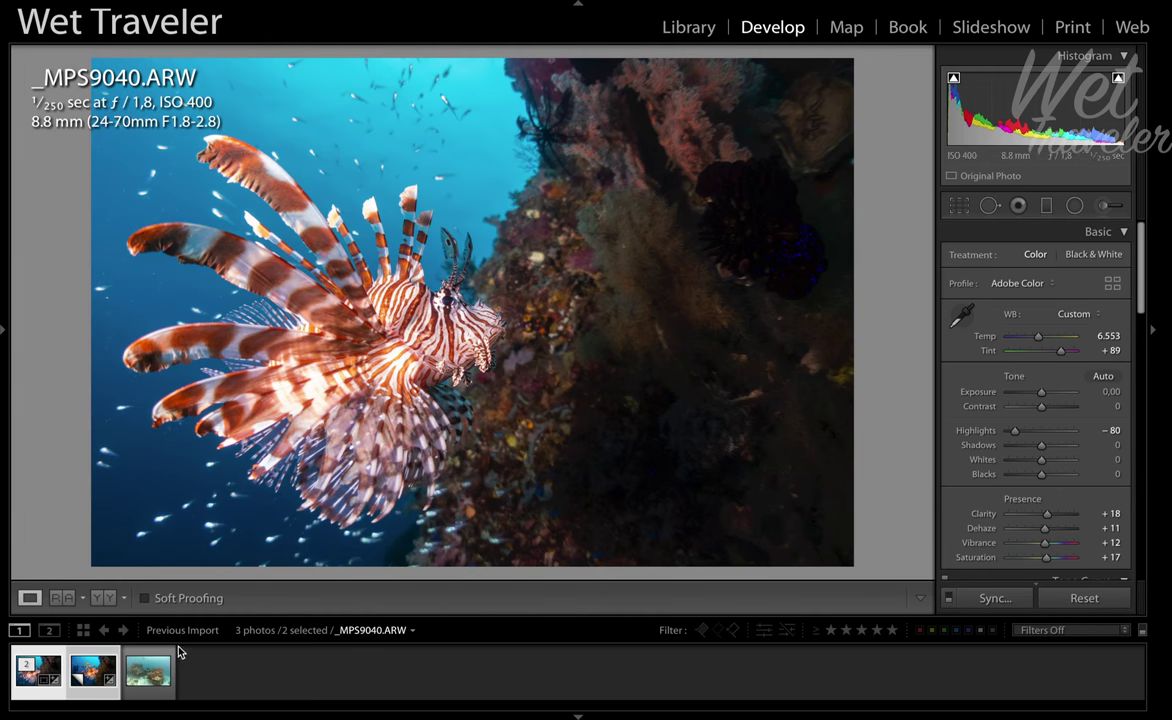
key("c")
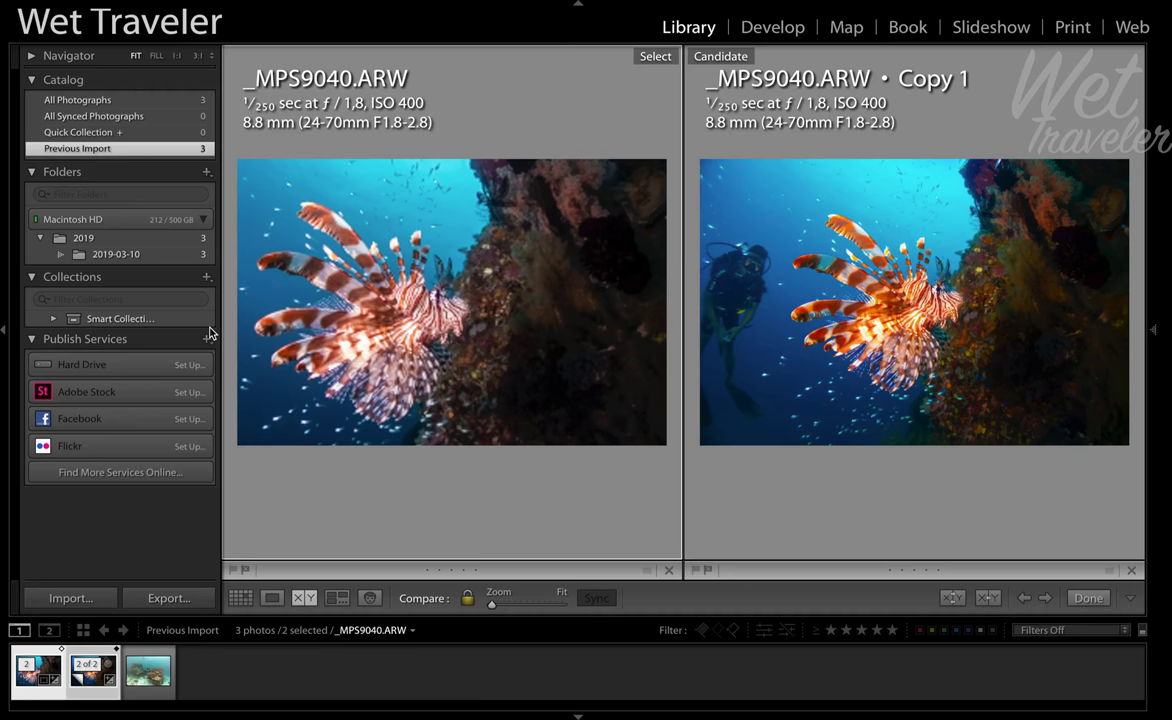
key("Tab")
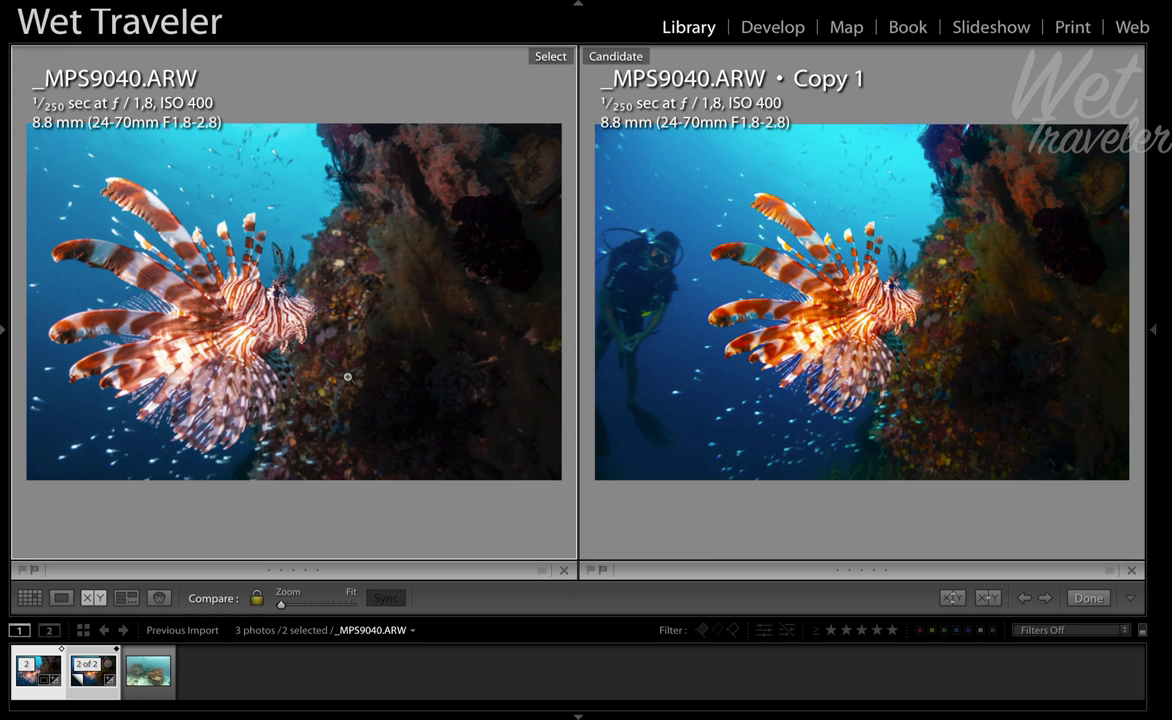
Open the reef photo _MPS9125.ARW in Develop and zoom in on the diver beside the coral
left_click(143, 679)
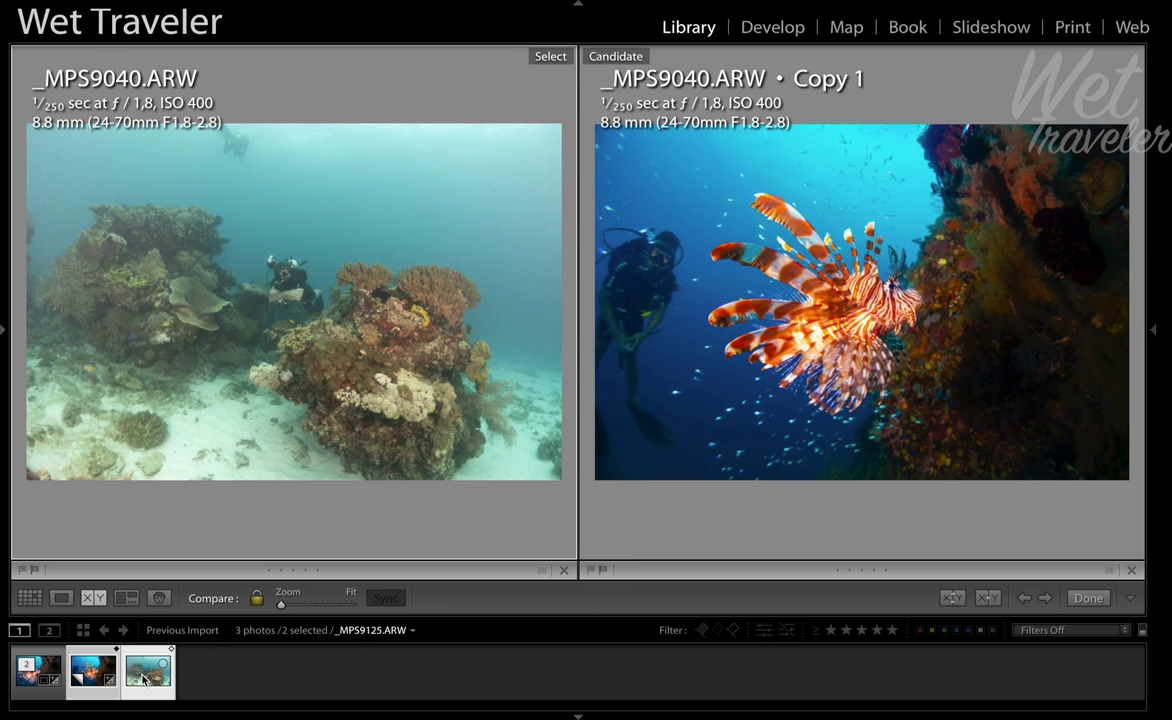
left_click(772, 27)
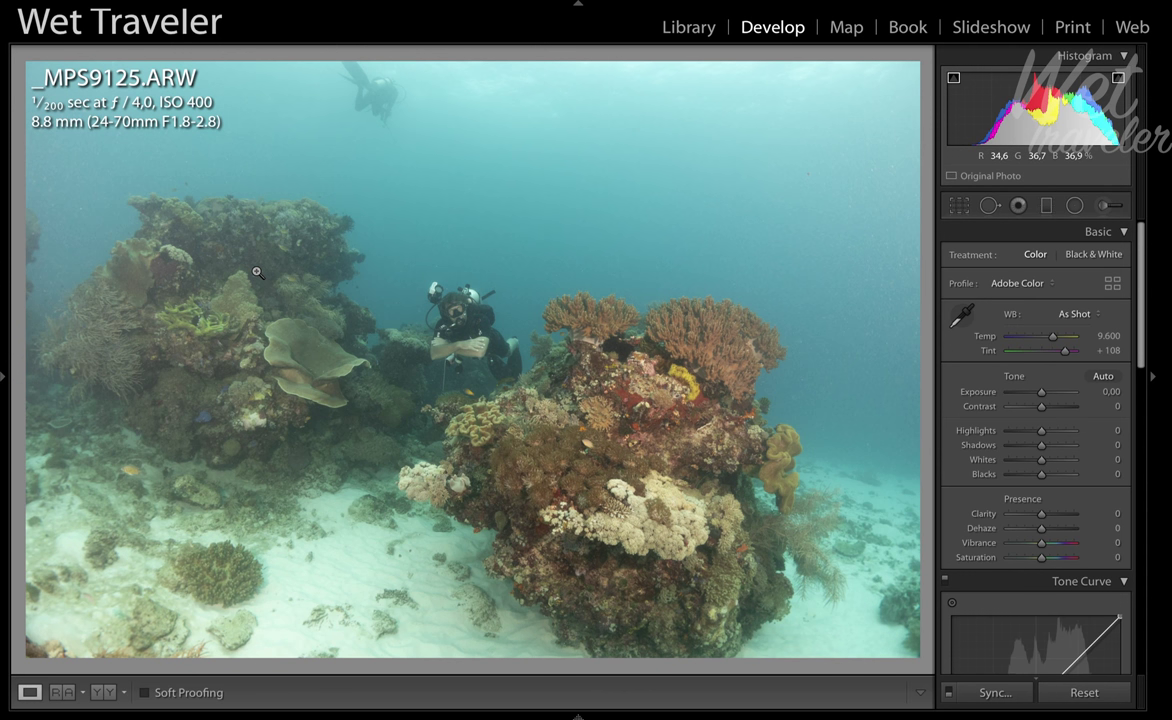
left_click(500, 335)
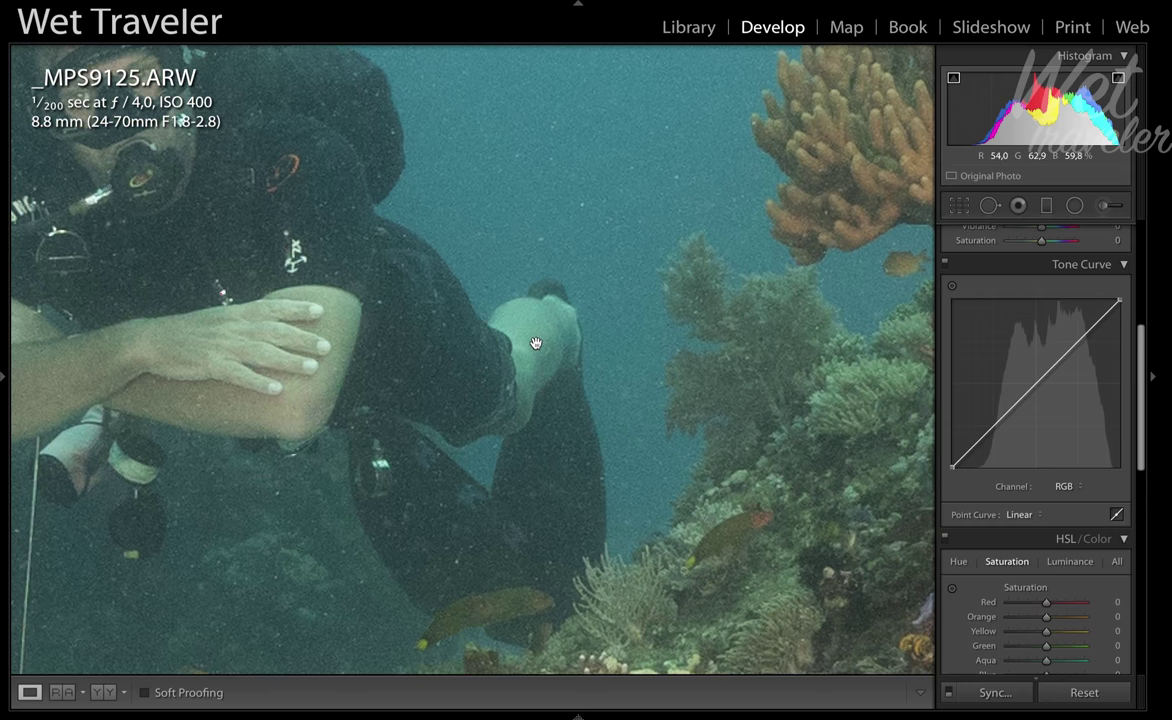
scroll(973, 379, "down", 2)
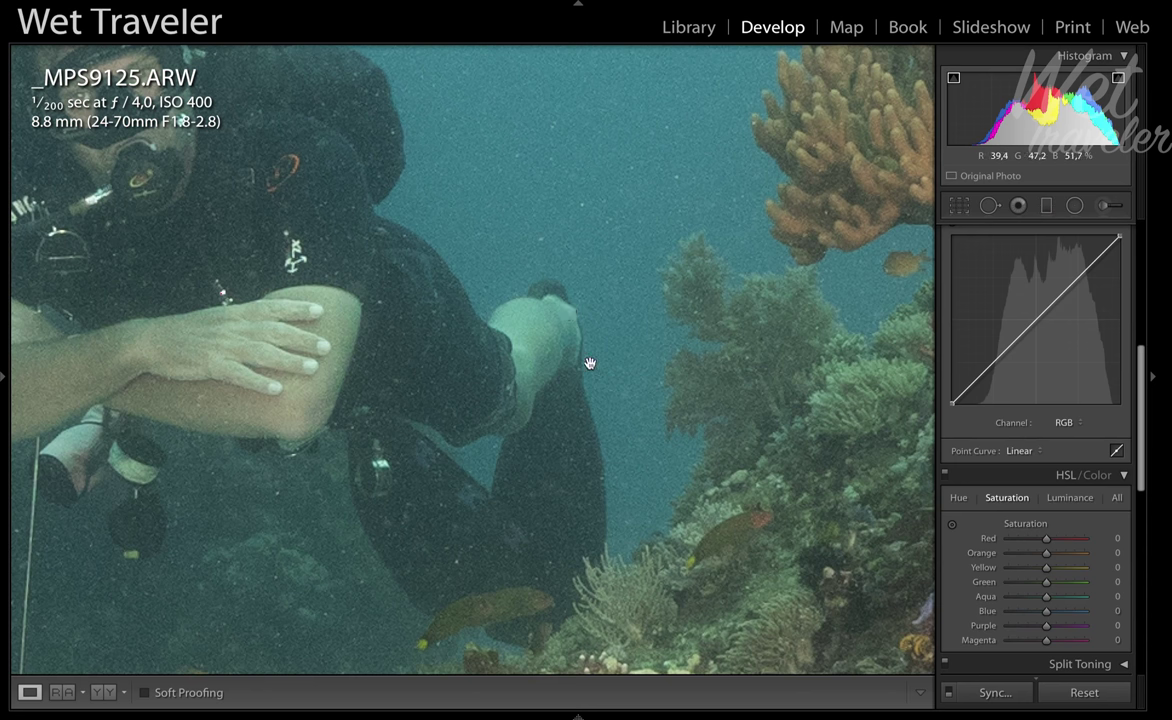
Activate the targeted adjustment tool for HSL Saturation and point it at the water beside the coral to identify its color range
left_click_drag(995, 360, 989, 309)
key("ctrl+z")
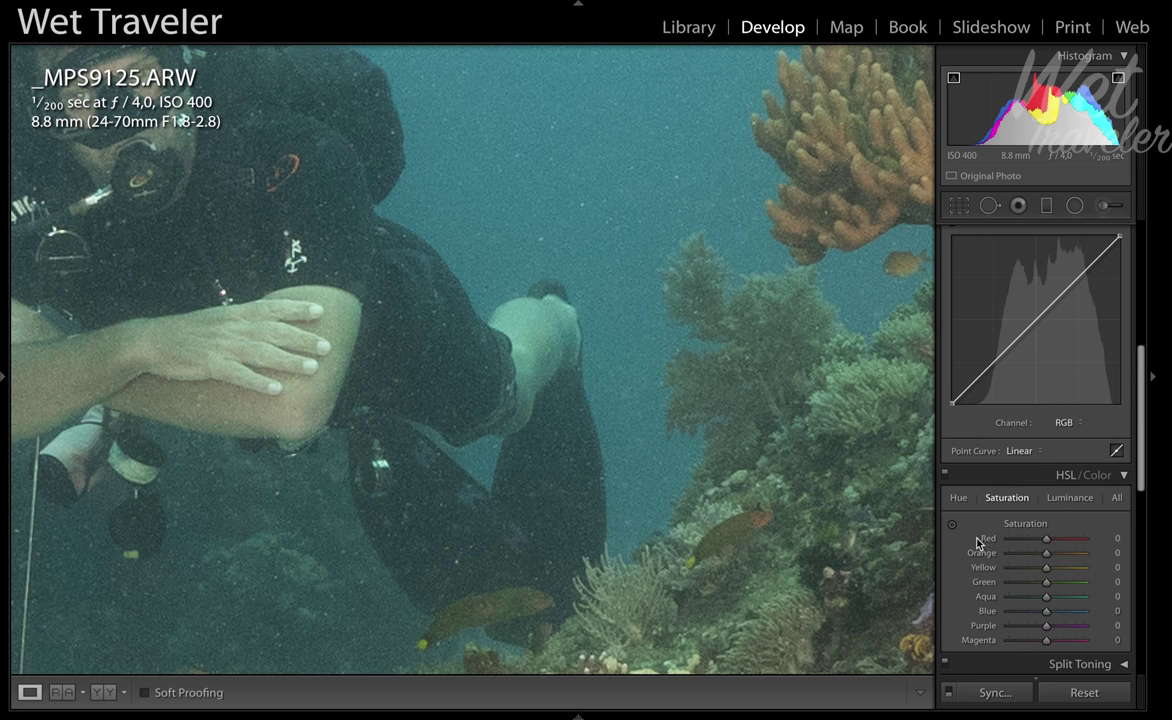
scroll(981, 536, "down", 2)
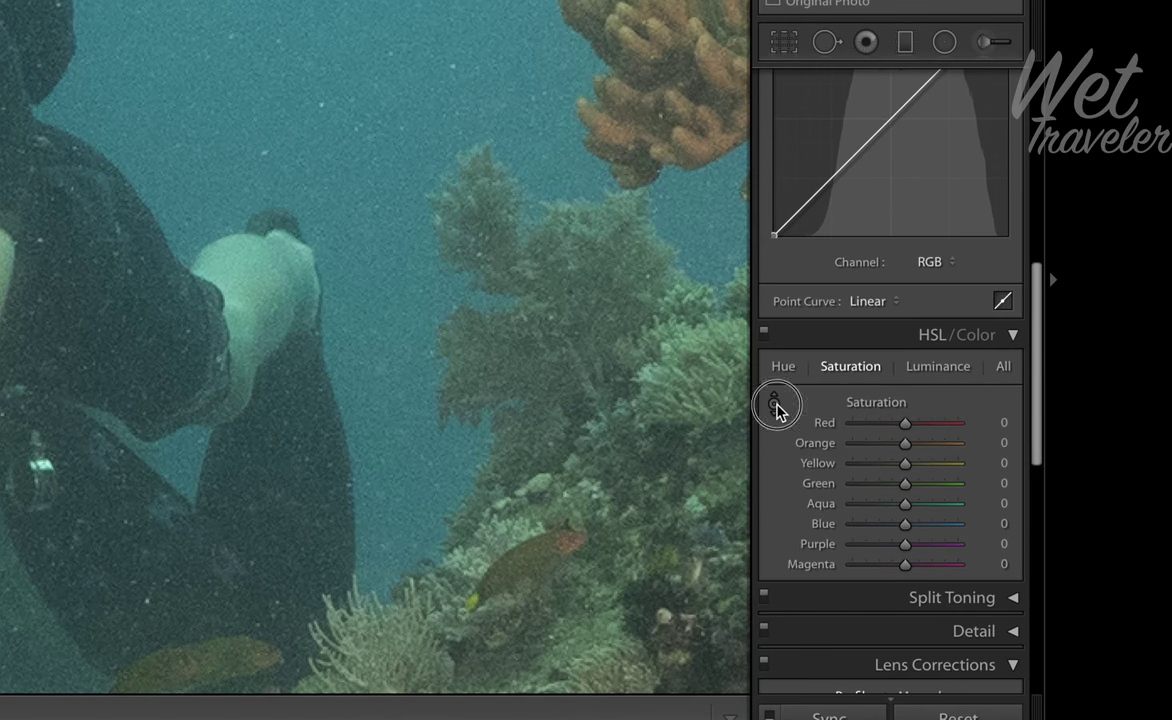
left_click(774, 404)
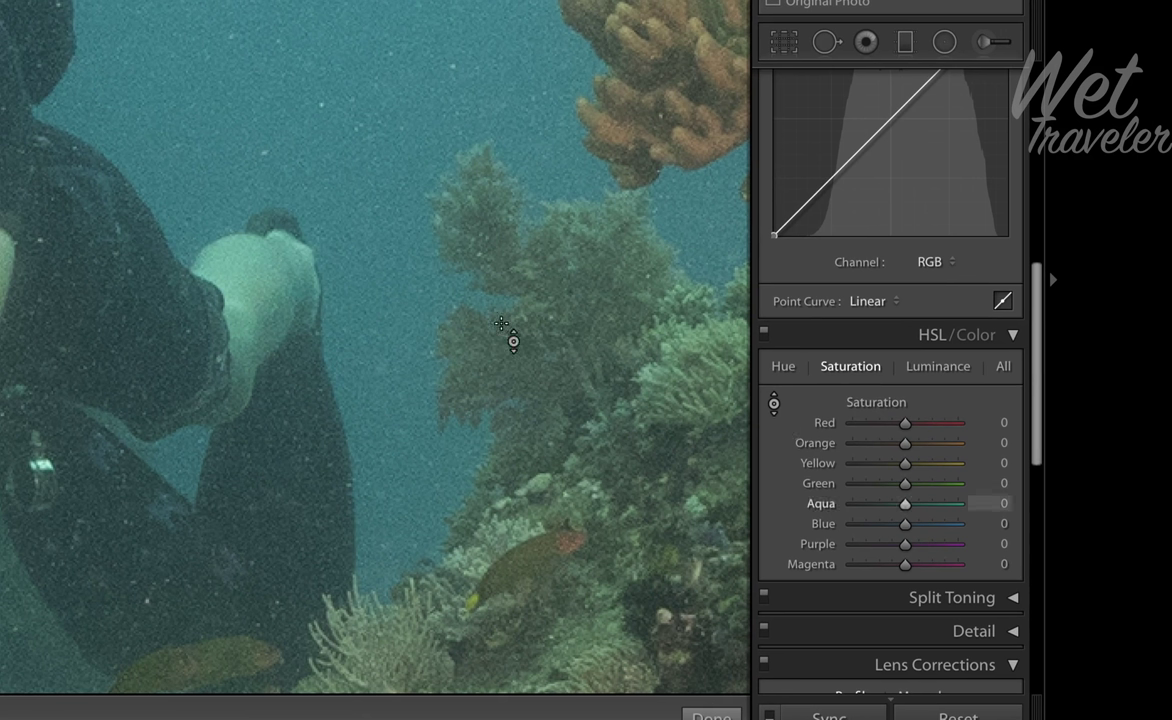
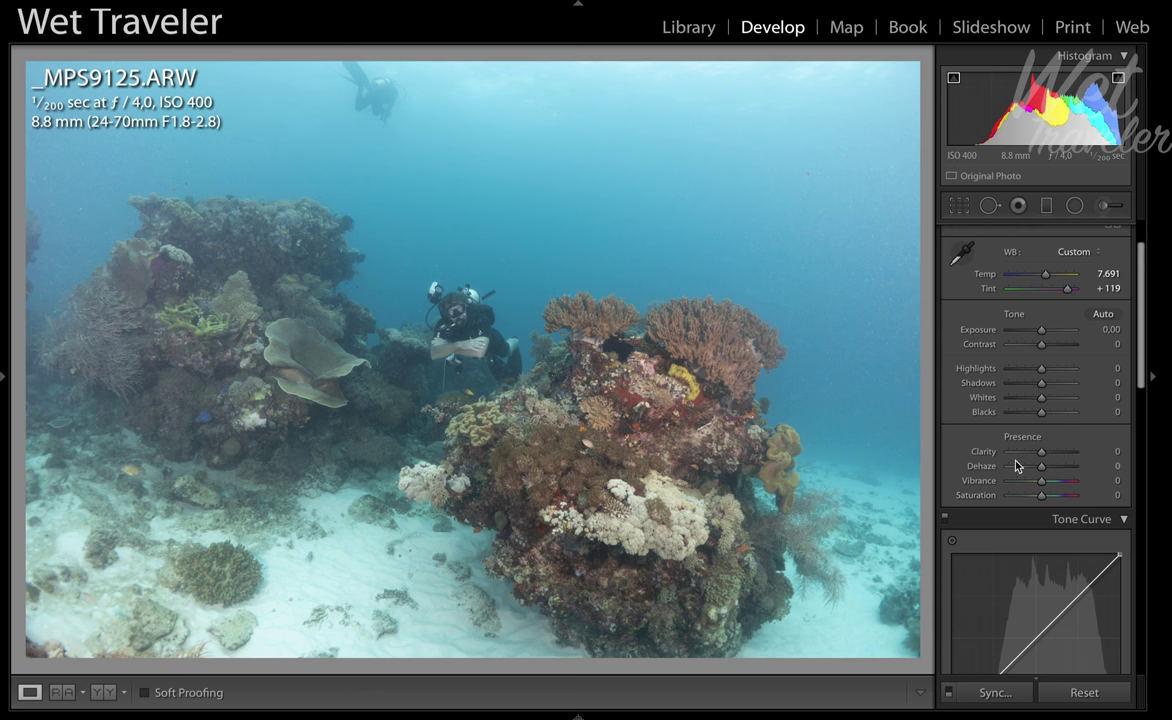
Reduce the reef photo's Aqua saturation to about -70
scroll(1017, 404, "down", 1)
scroll(1010, 408, "down", 8)
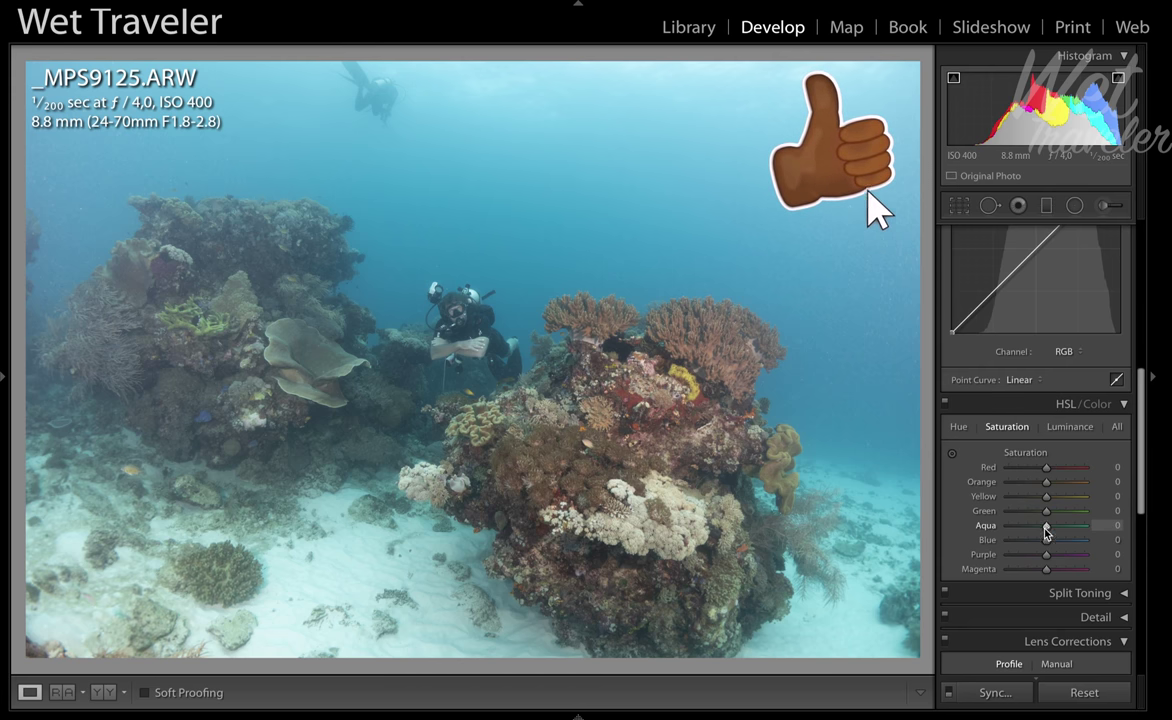
left_click_drag(1046, 531, 1020, 538)
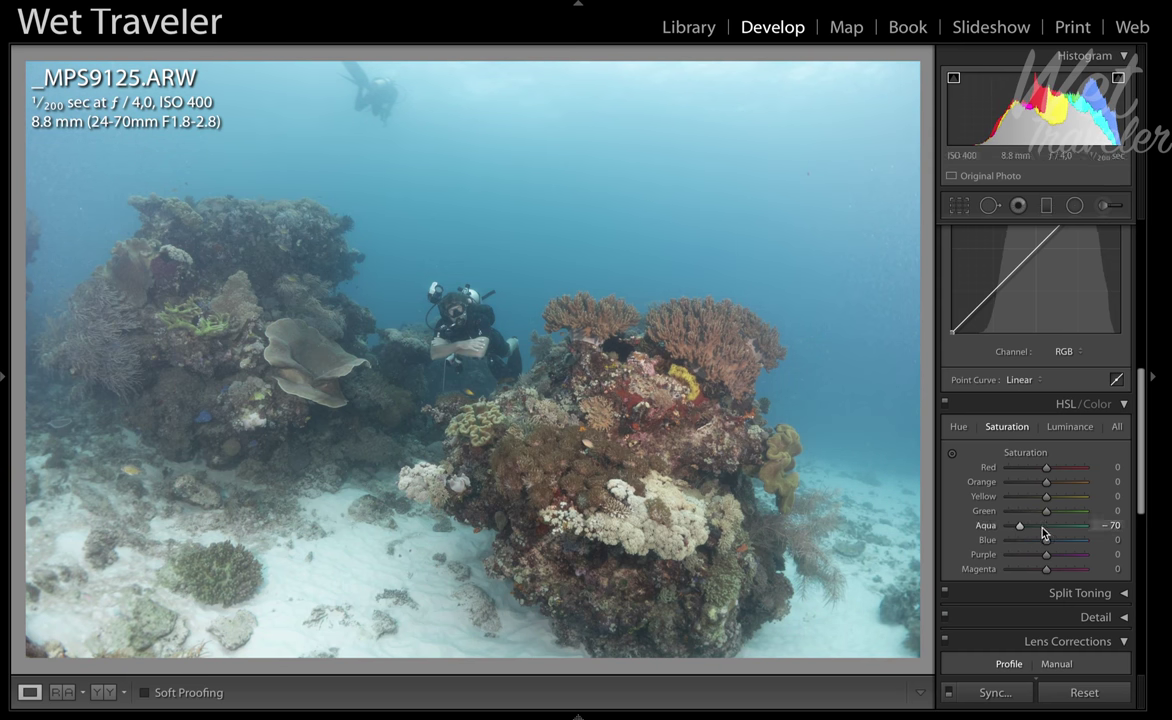
mouse_move(1021, 528)
left_mouse_down()
mouse_move(1097, 529)
mouse_move(1022, 533)
left_mouse_up()
Shift the reef photo's Aqua hue toward blue, trying +65 and settling on +23
left_click(957, 428)
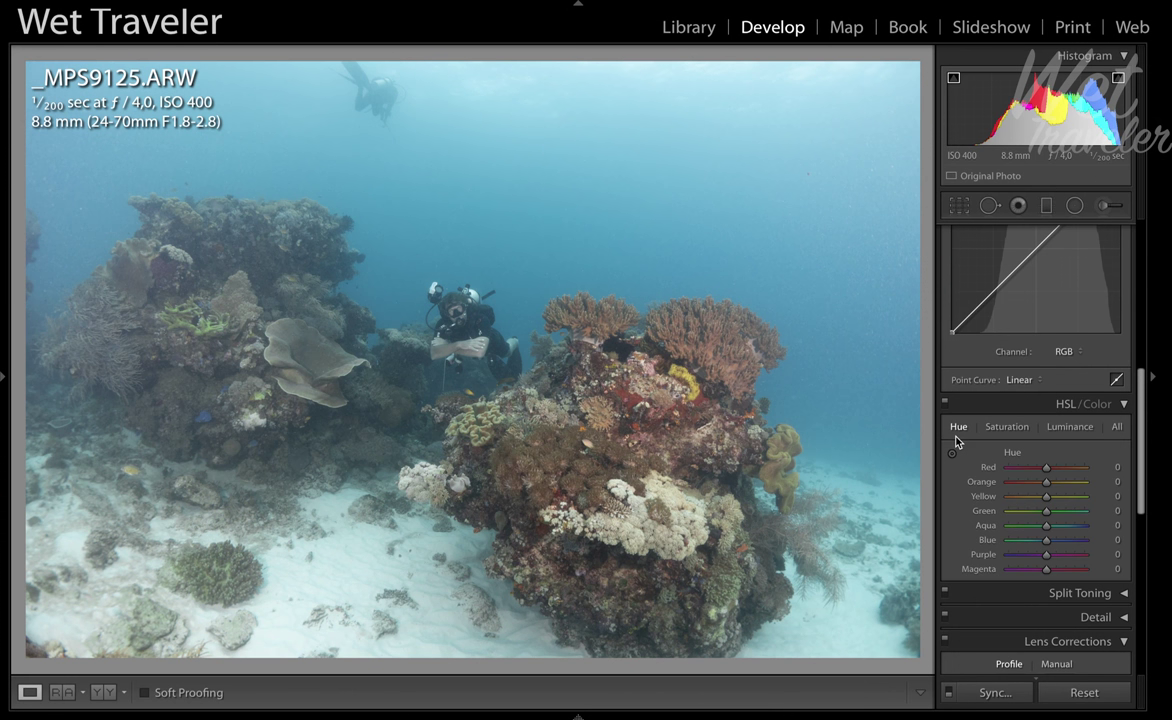
left_click_drag(1046, 525, 1073, 533)
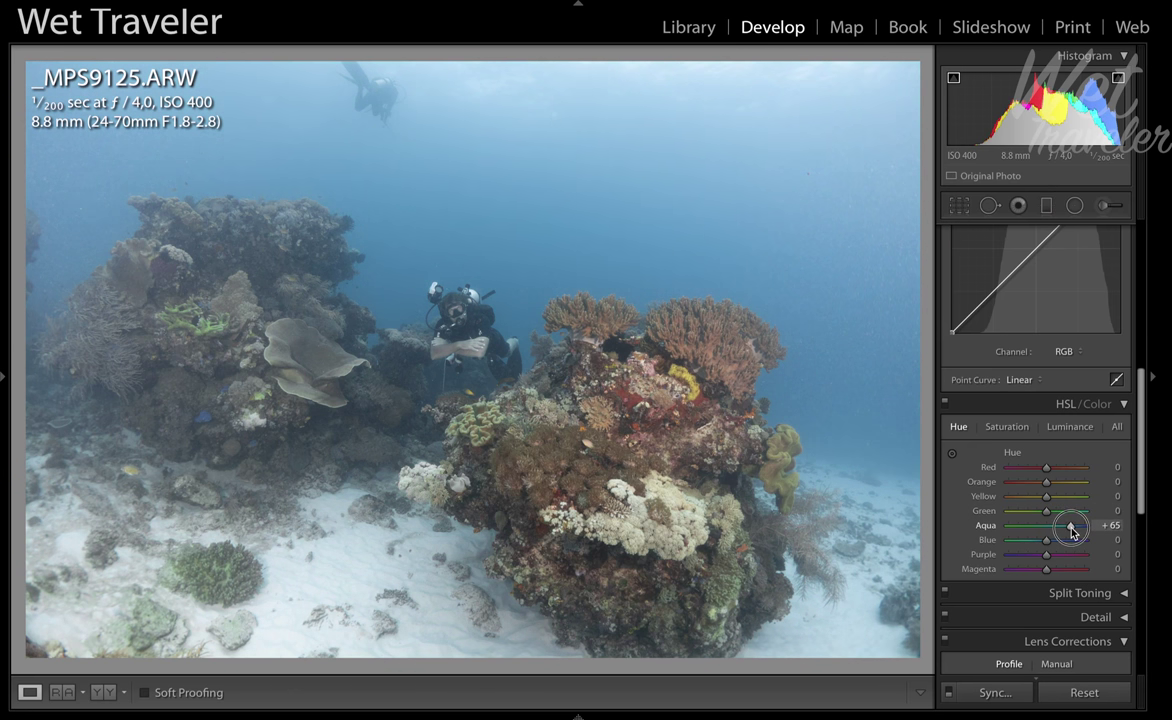
mouse_move(1072, 531)
left_mouse_down()
mouse_move(1039, 531)
mouse_move(1074, 537)
mouse_move(1054, 526)
left_mouse_up()
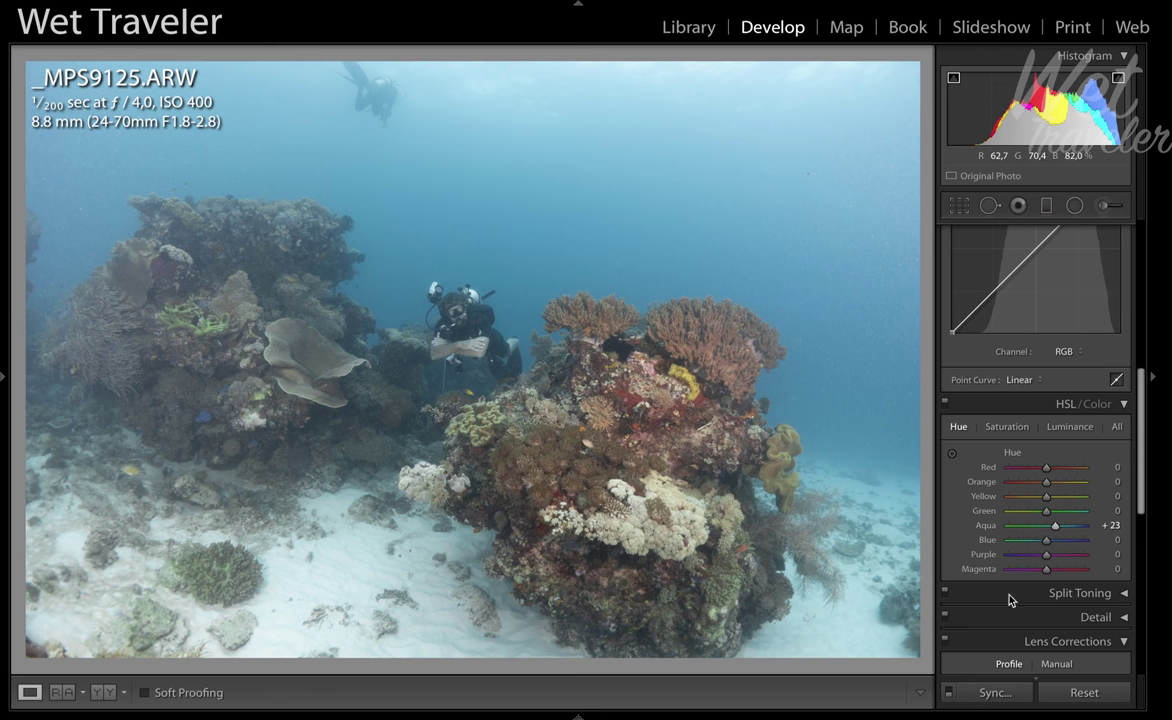
Raise the reef photo's Aqua hue to +71 and compare the edited photo with the original
left_click_drag(1056, 530, 1075, 530)
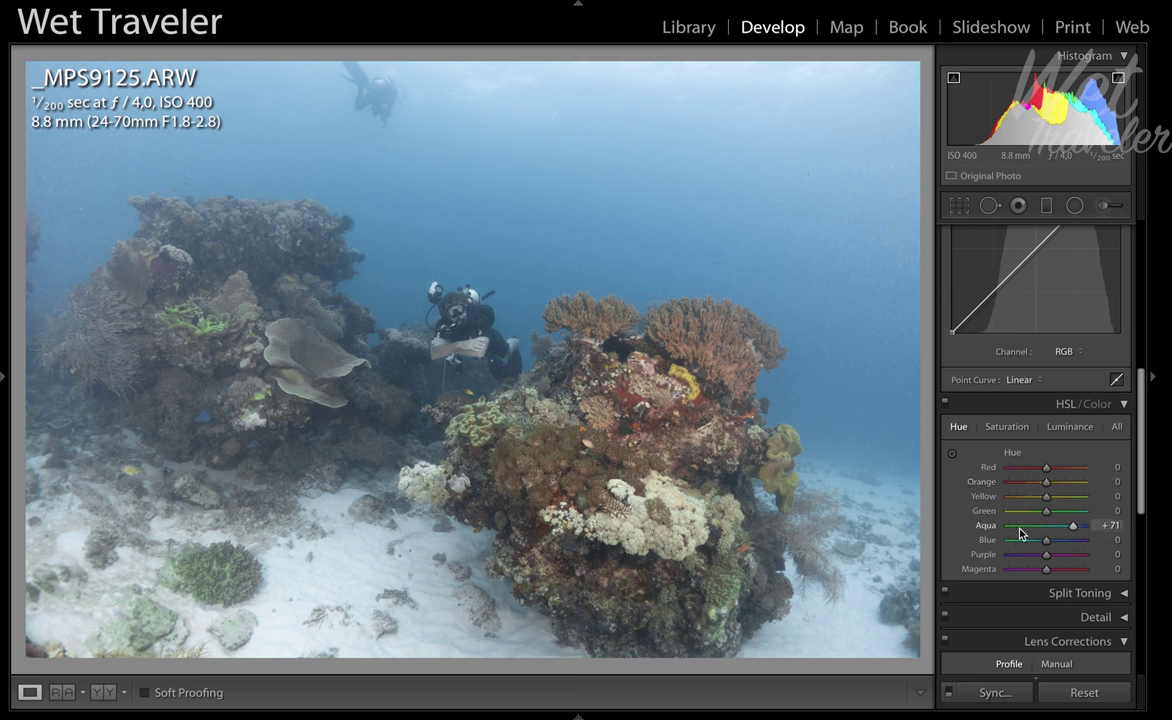
scroll(998, 504, "down", 3)
scroll(999, 504, "up", 9)
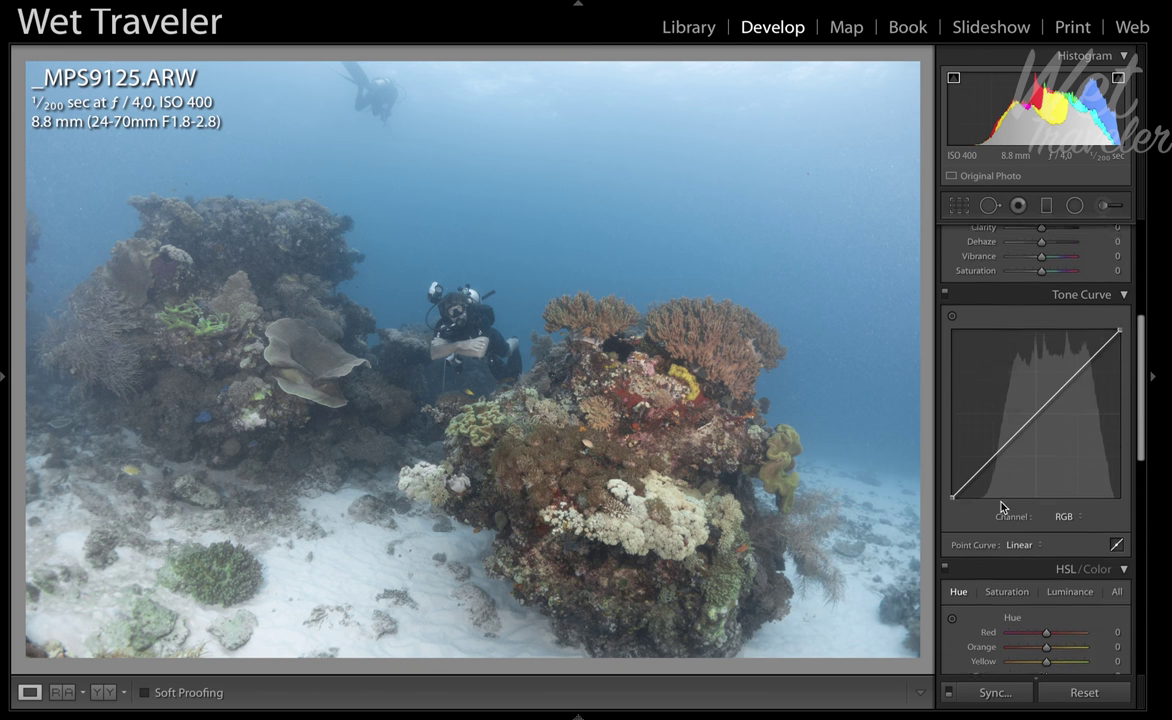
scroll(1003, 508, "up", 2)
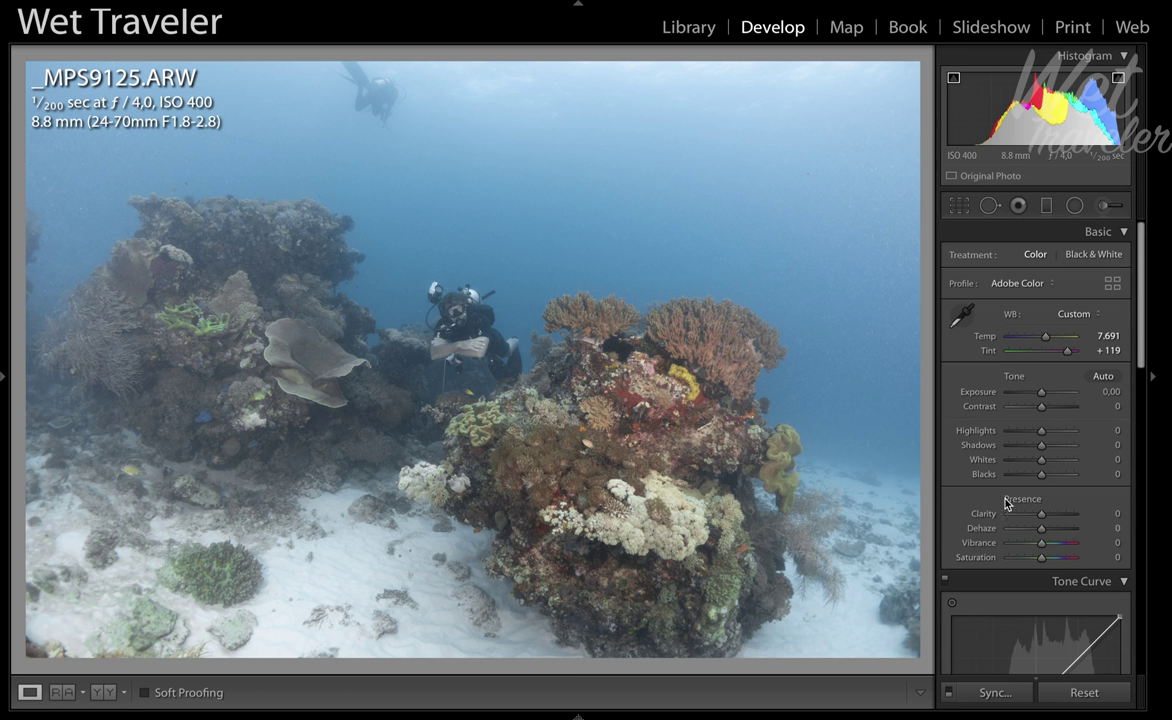
key("backslash")
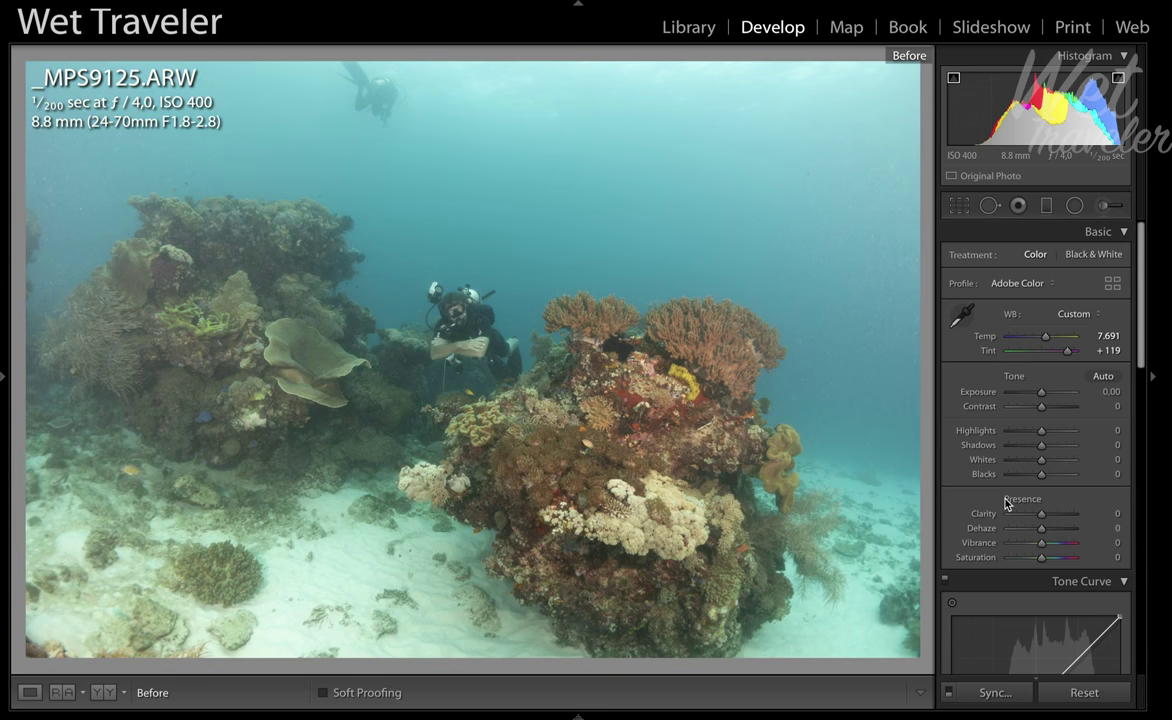
key("backslash")
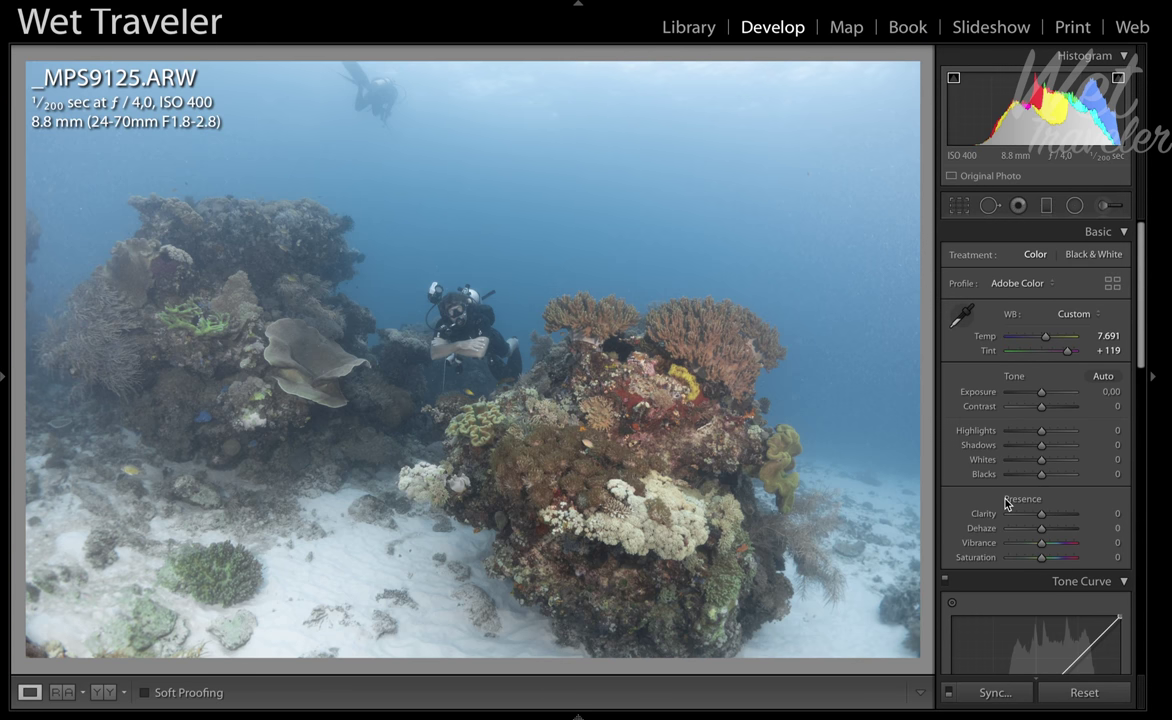
Lower the white balance Tint to +110 and inspect the yellow-green coral beside the reef up close
left_click_drag(1068, 351, 1066, 356)
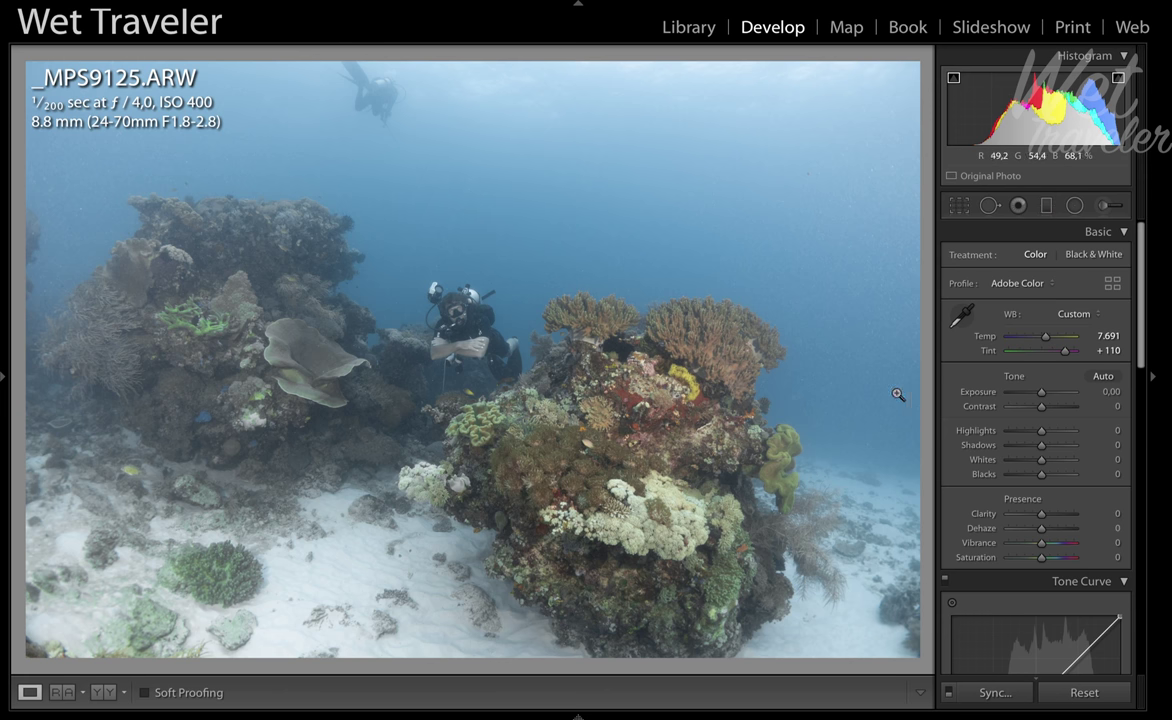
left_click(777, 461)
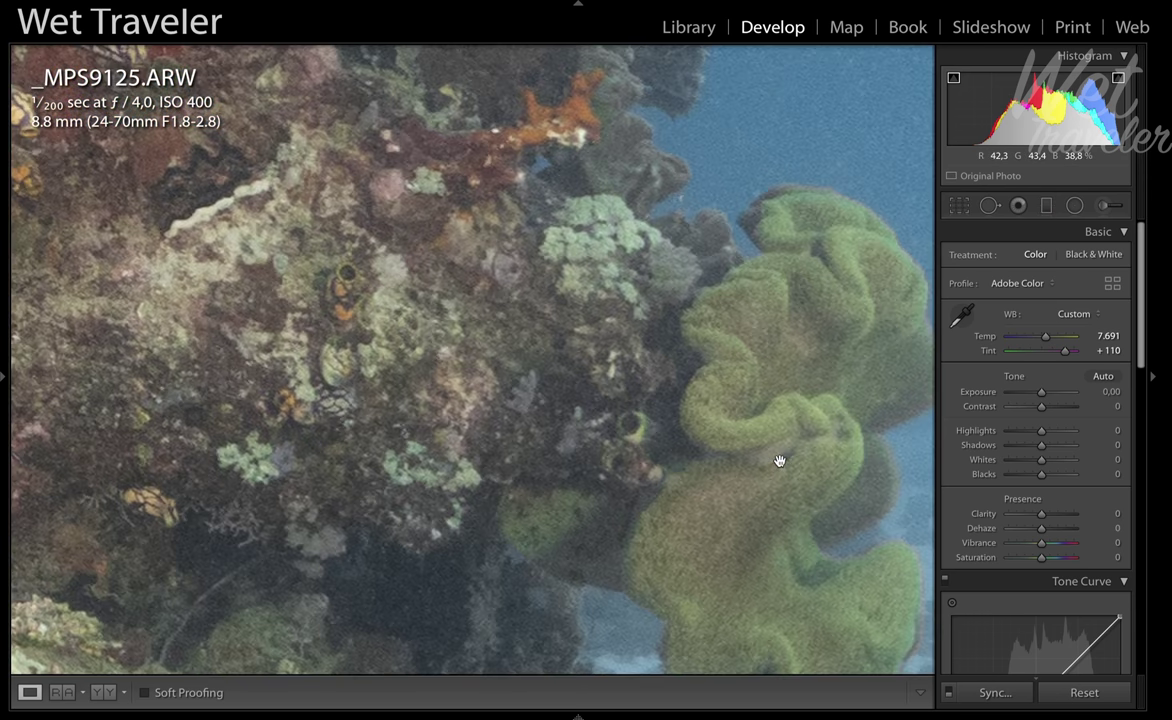
left_click(831, 470)
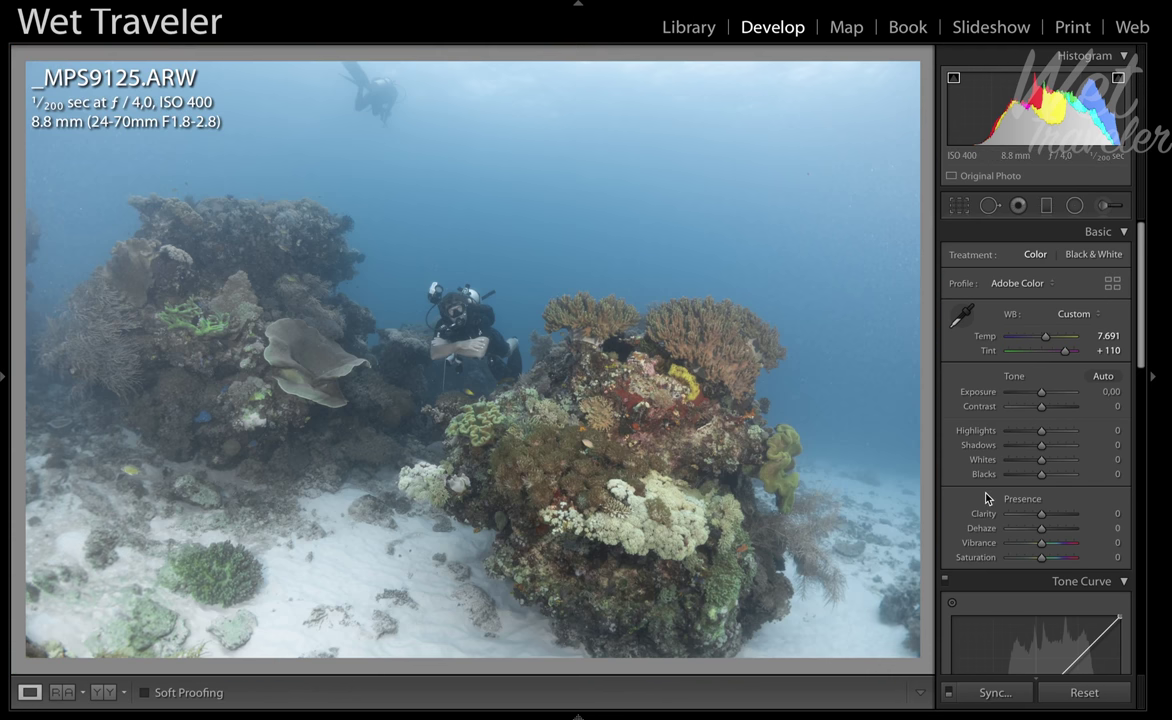
Reduce the Green saturation to -73 in the HSL adjustments
scroll(985, 498, "down", 4)
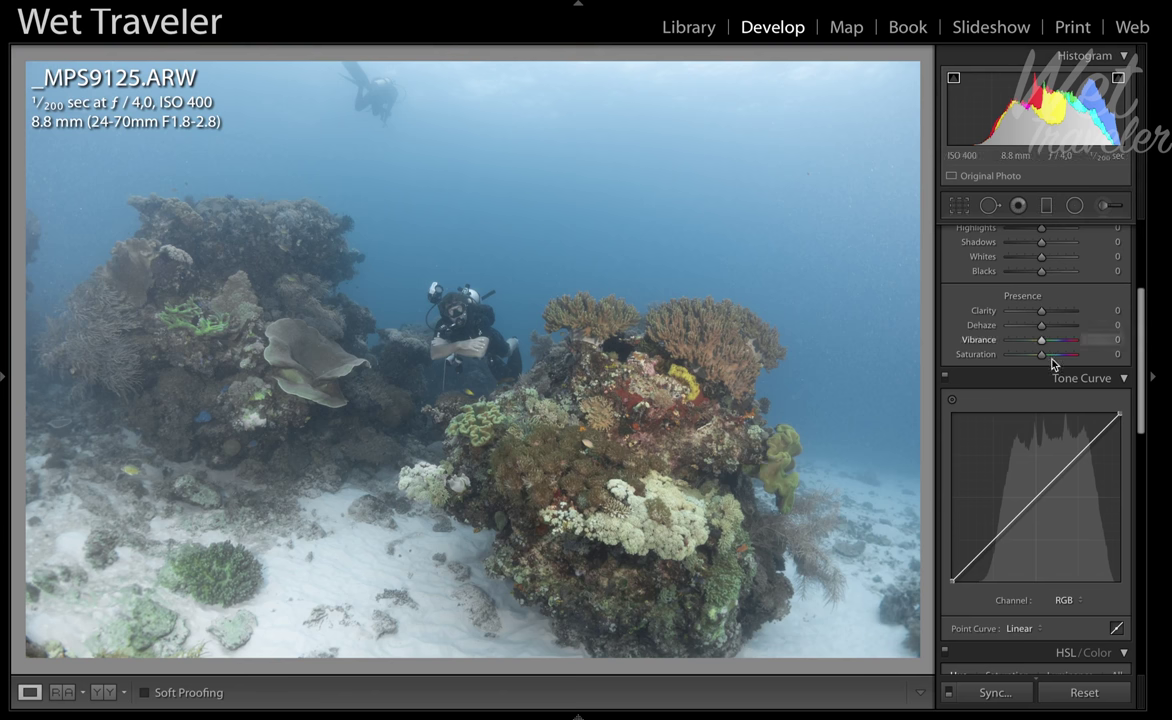
scroll(1045, 395, "up", 3)
scroll(1045, 420, "down", 6)
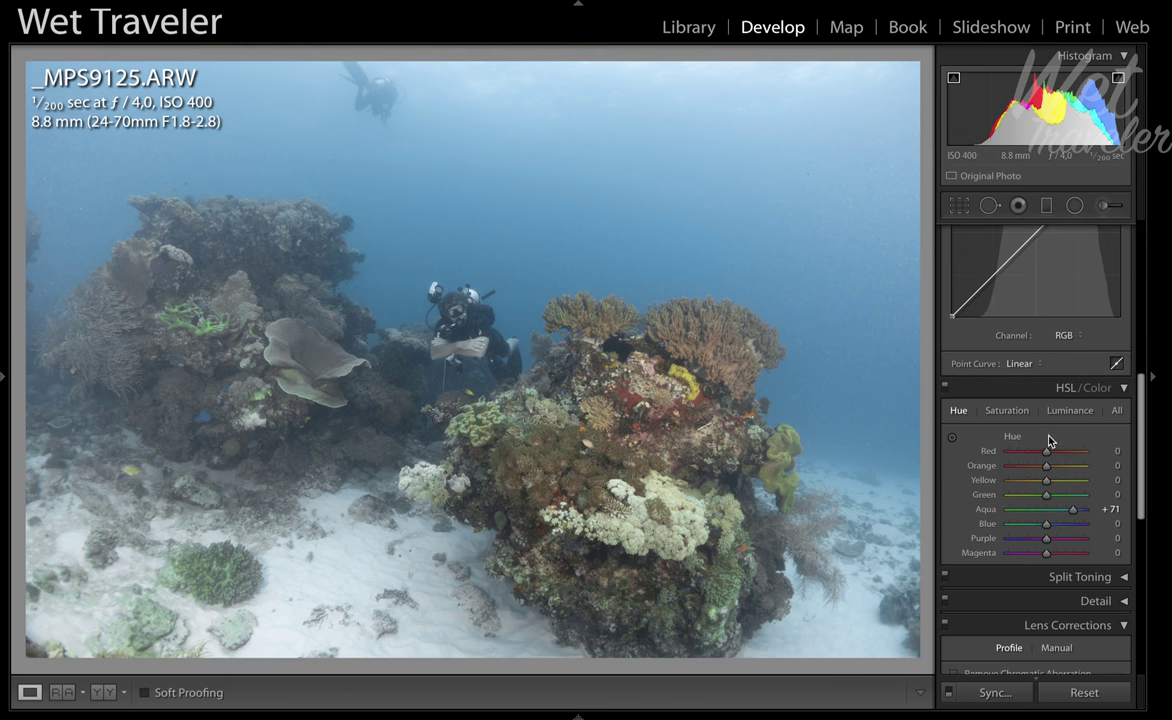
left_click(1006, 410)
left_click_drag(1046, 509, 1019, 500)
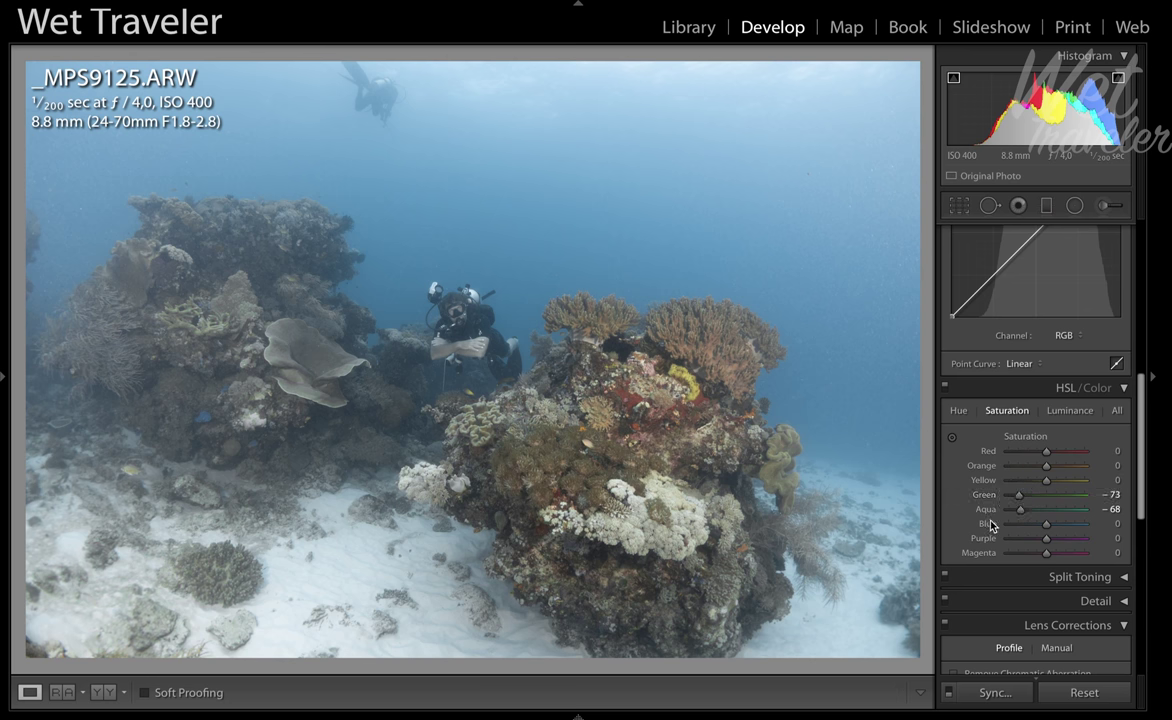
Set the basic adjustments to Vibrance +13, Saturation +11 and Highlights -38
scroll(1017, 529, "up", 6)
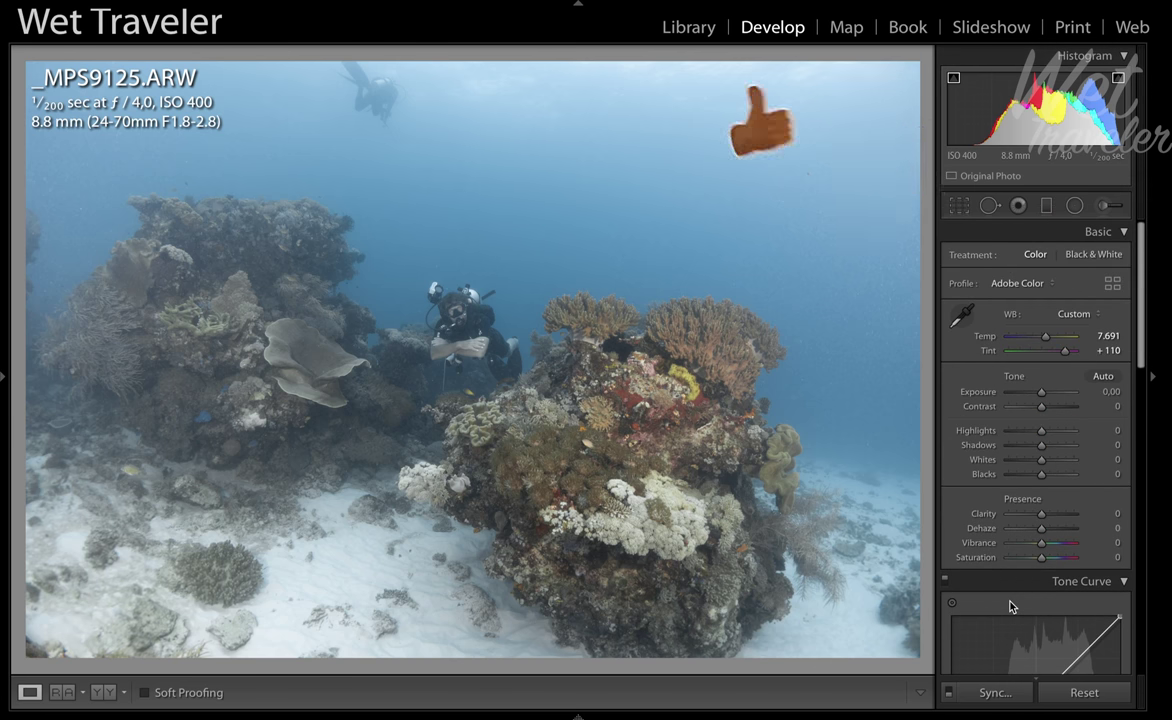
left_click_drag(1042, 543, 1046, 561)
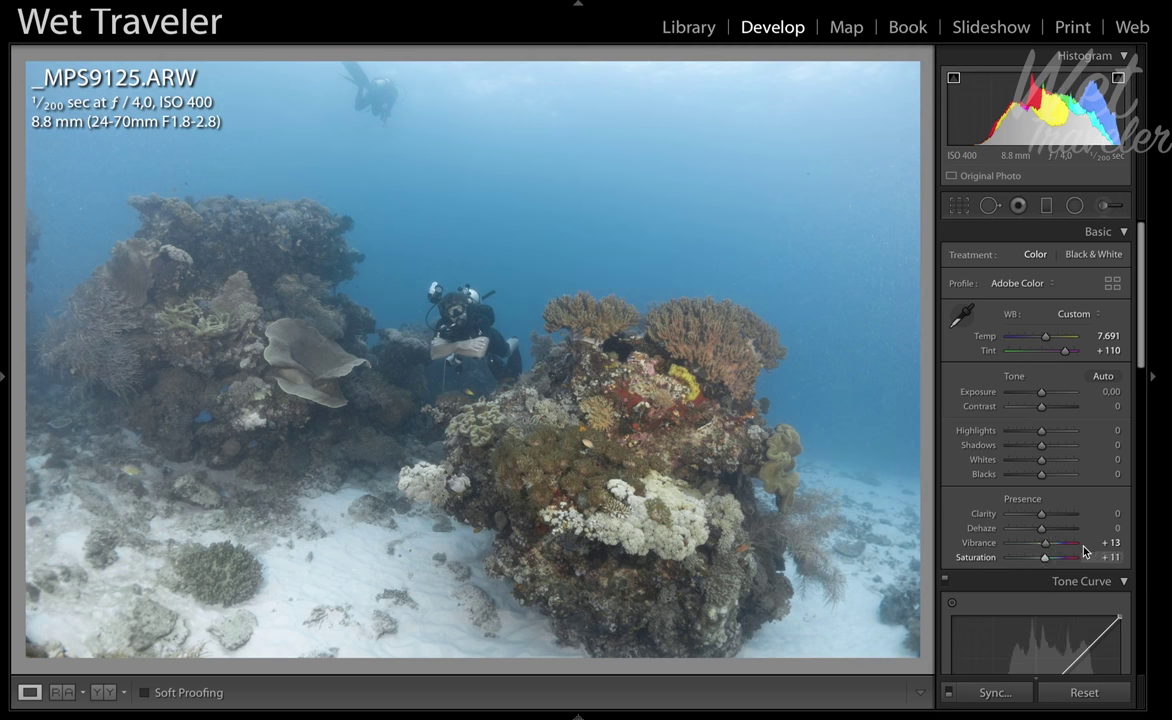
left_click_drag(1046, 430, 1035, 445)
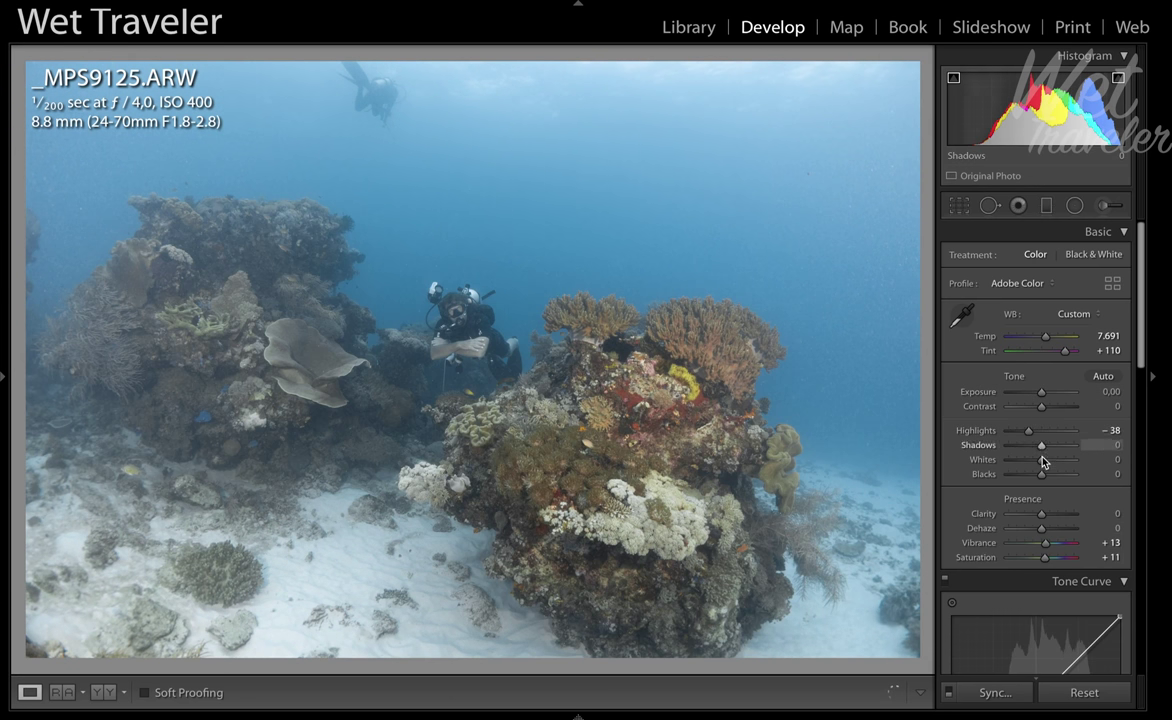
Compare the edited and original versions of the photo up close on the diver's skin and surrounding water
left_click(495, 338)
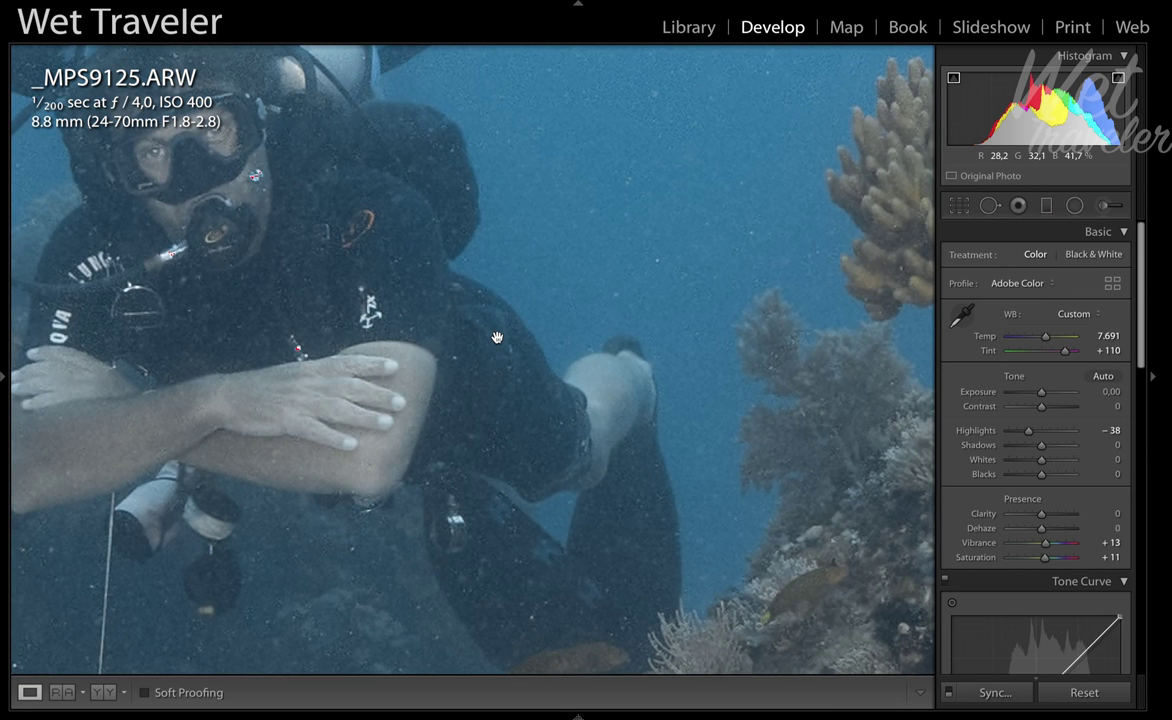
key("backslash")
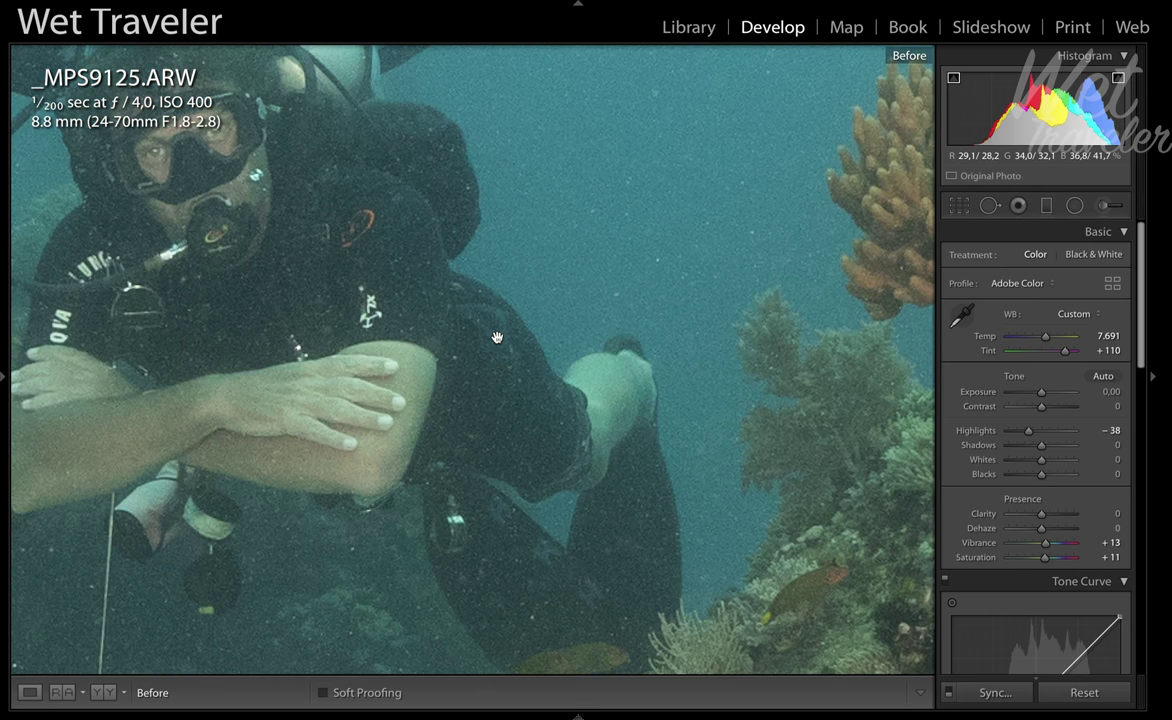
key("backslash")
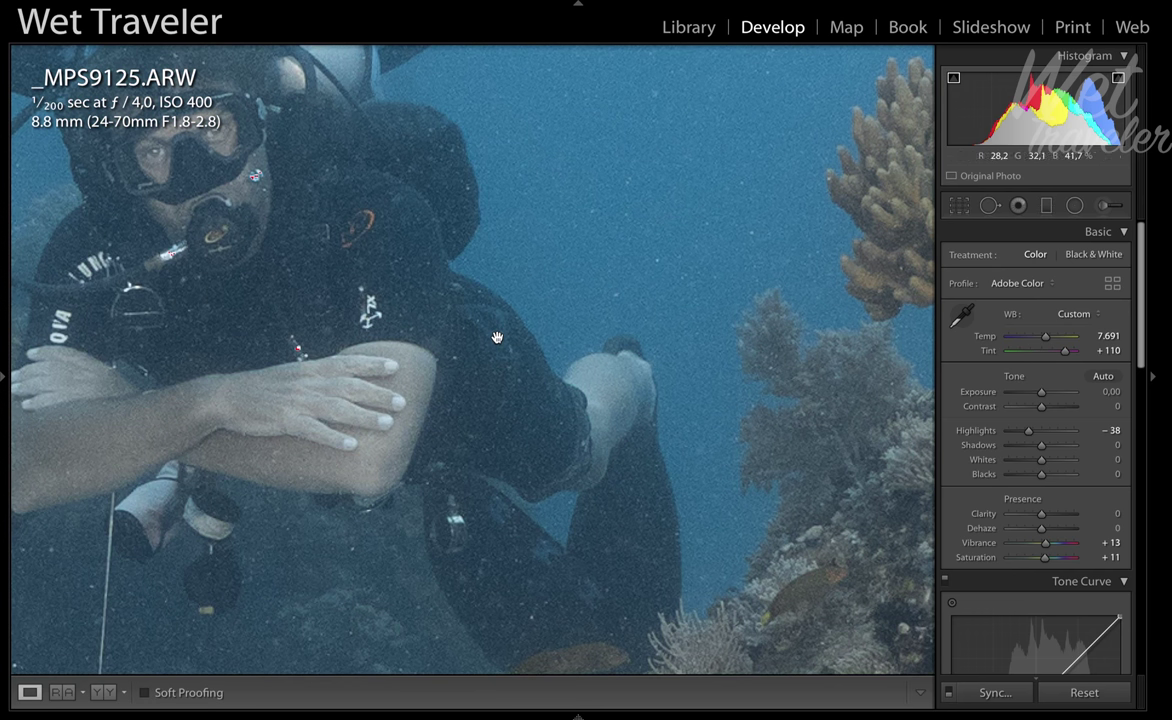
key("backslash")
key("backslash")
left_click(609, 377)
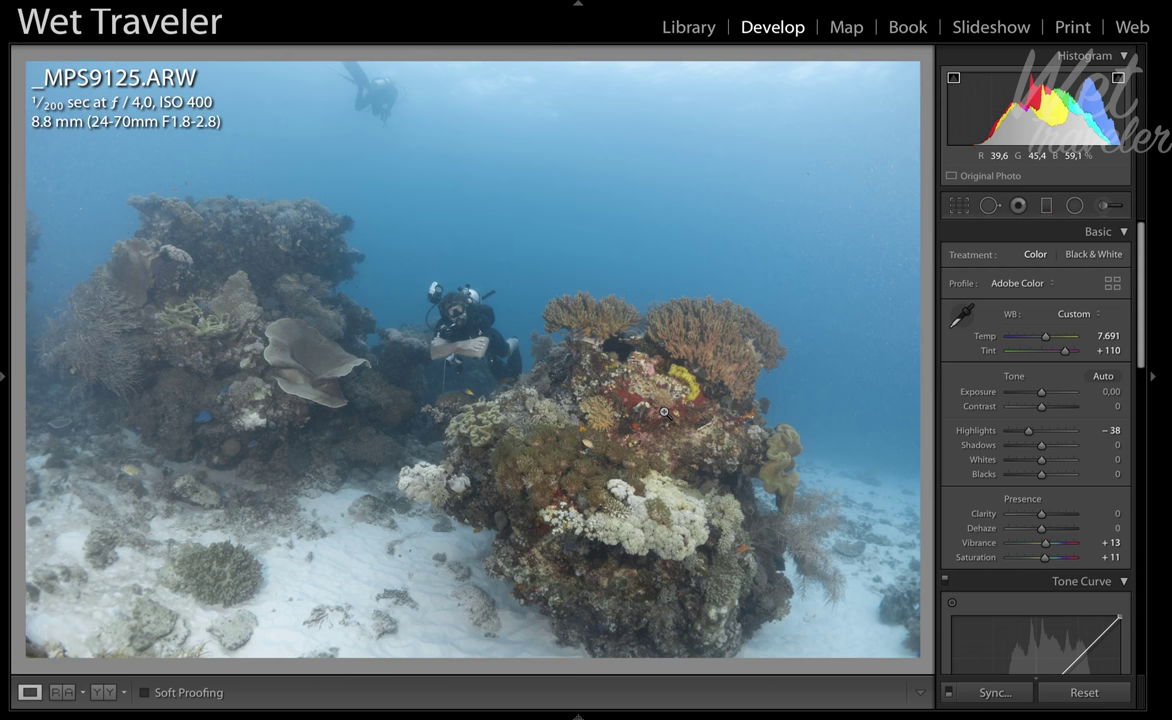
Examine the diver and neighbouring coral in close-up, and view the whole photo in its original version
left_click(493, 352)
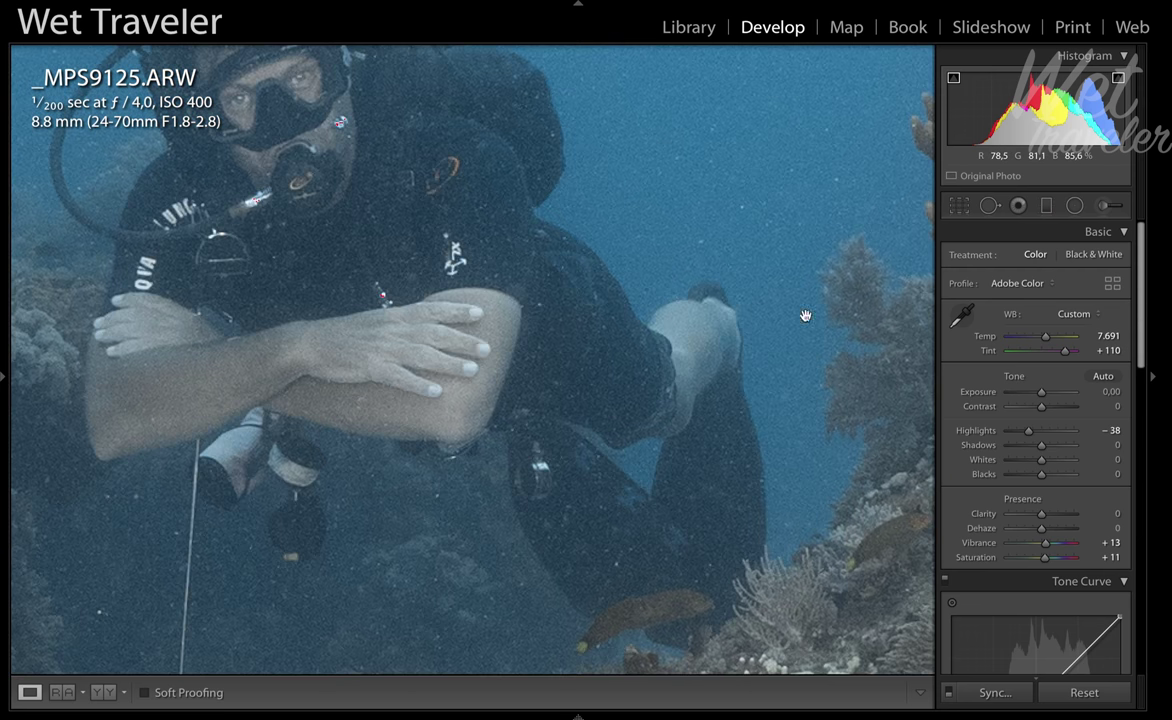
left_click_drag(816, 375, 816, 489)
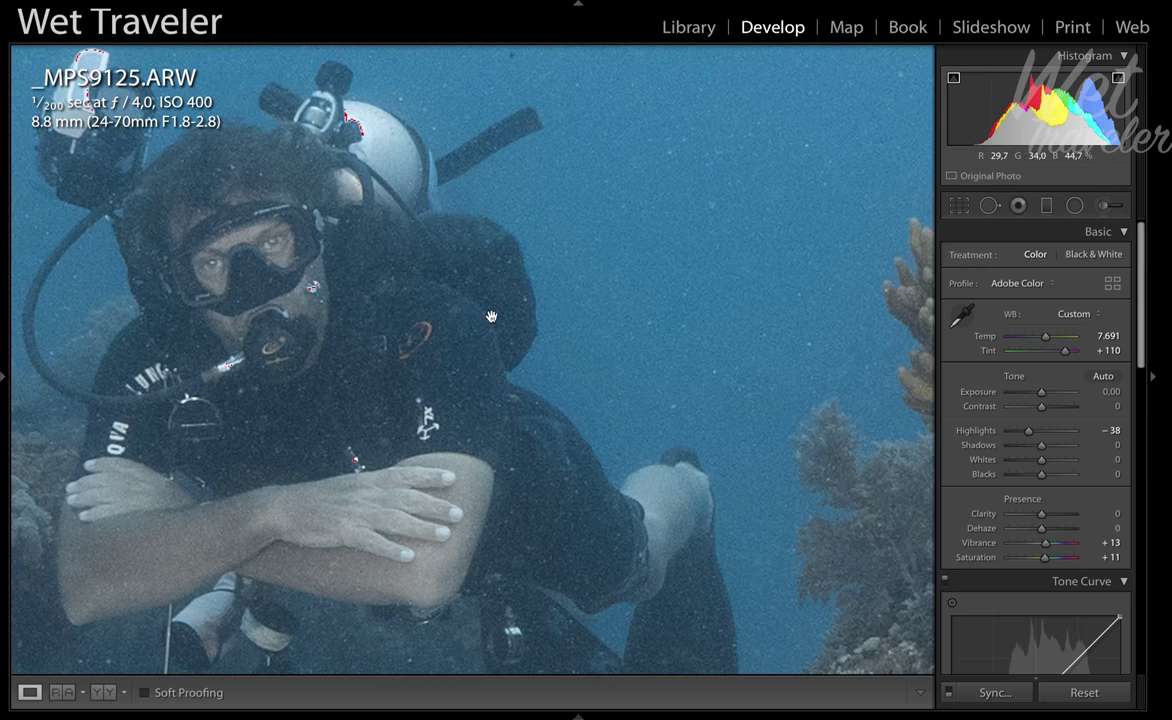
left_click_drag(818, 456, 696, 319)
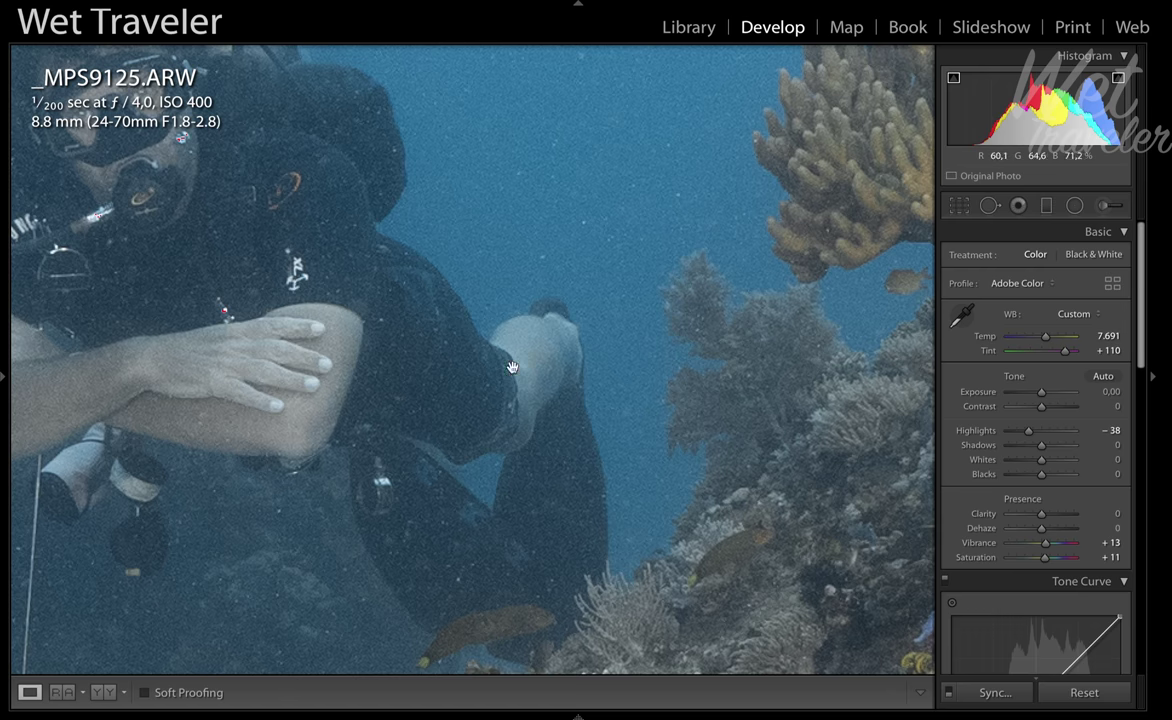
left_click_drag(283, 387, 75, 195)
left_click(376, 270)
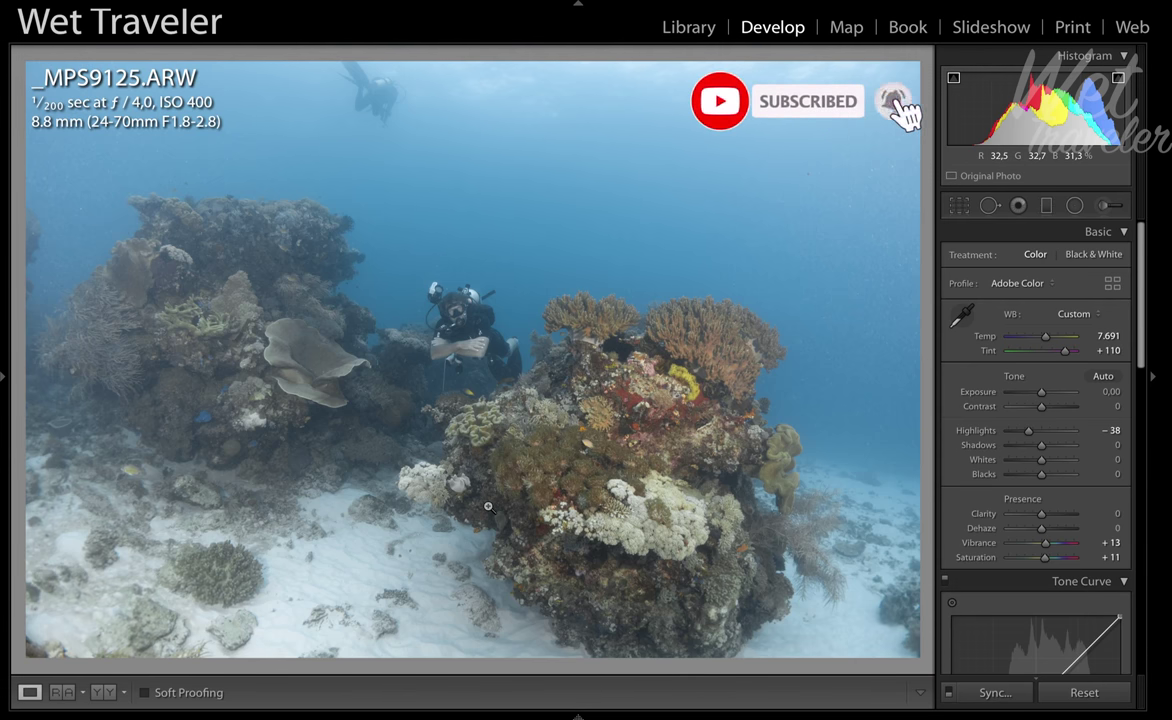
key("backslash")
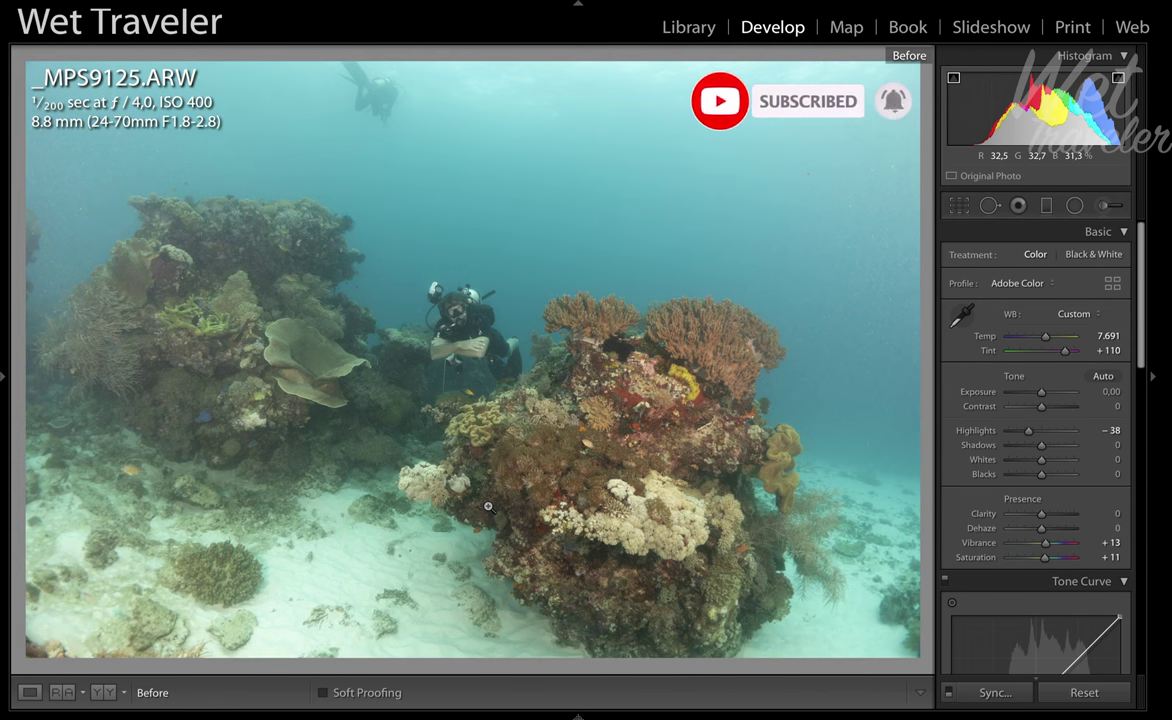